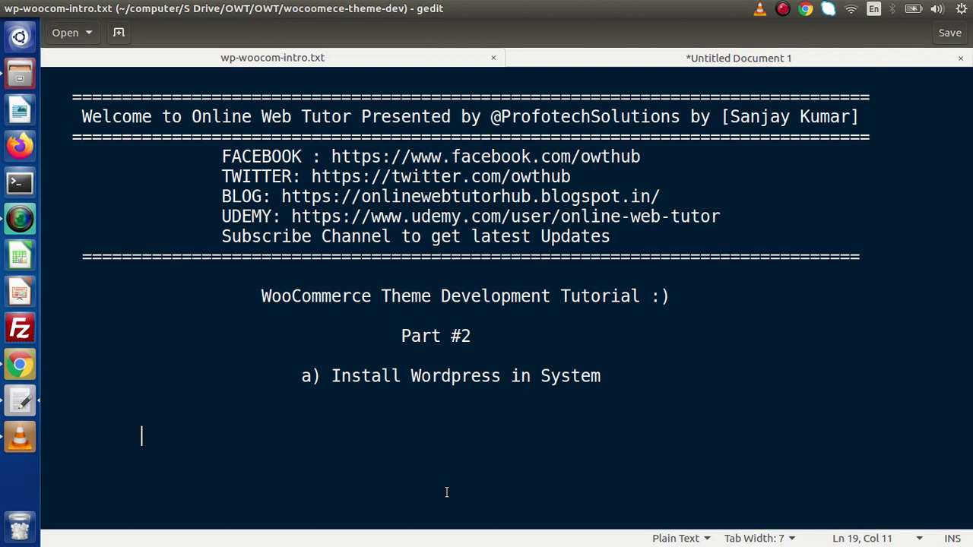
Step: Switch gedit to the Untitled Document 1 notes showing 'WooCommerce => Website + Online Store'
left_click(647, 64)
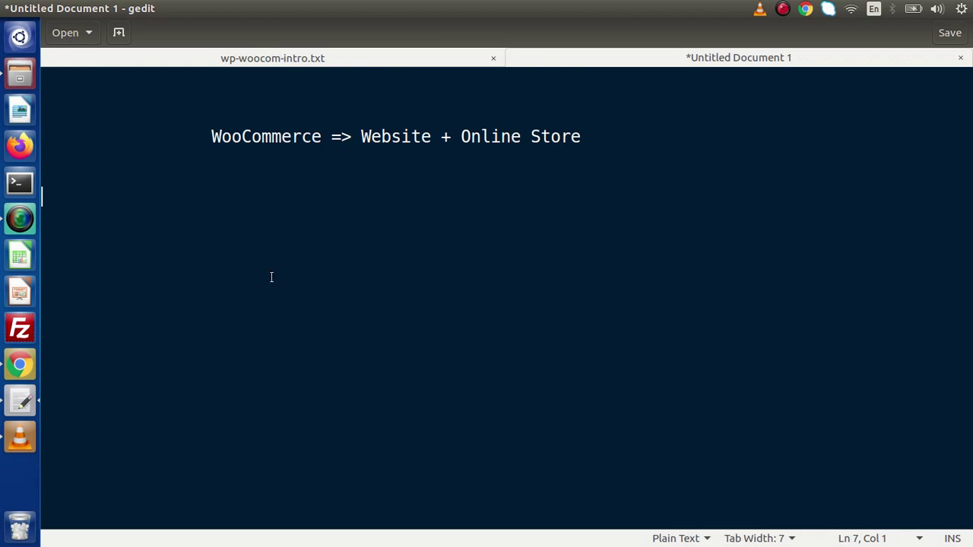
Step: Download the WordPress 5.4.1 zip archive from the wordpress.org download page
left_click(19, 364)
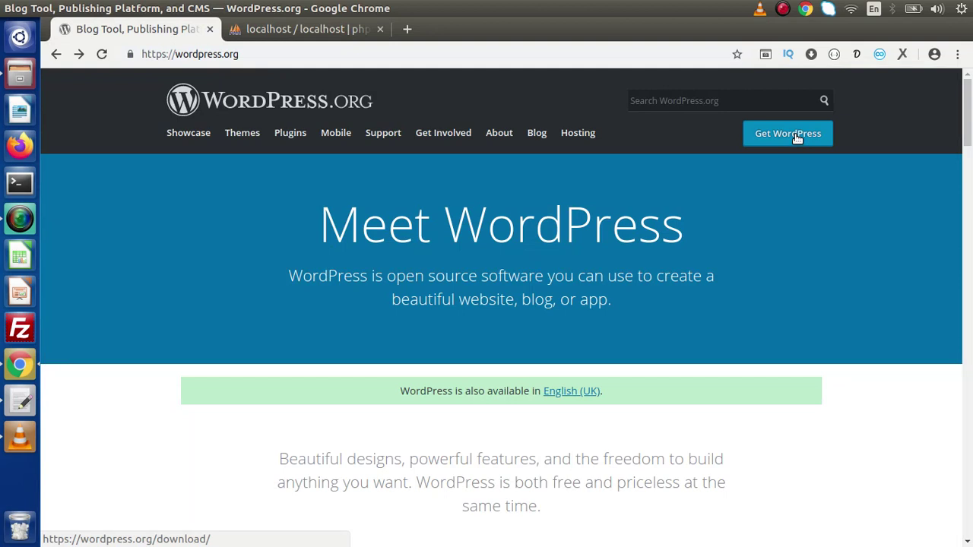
left_click_drag(254, 54, 109, 54)
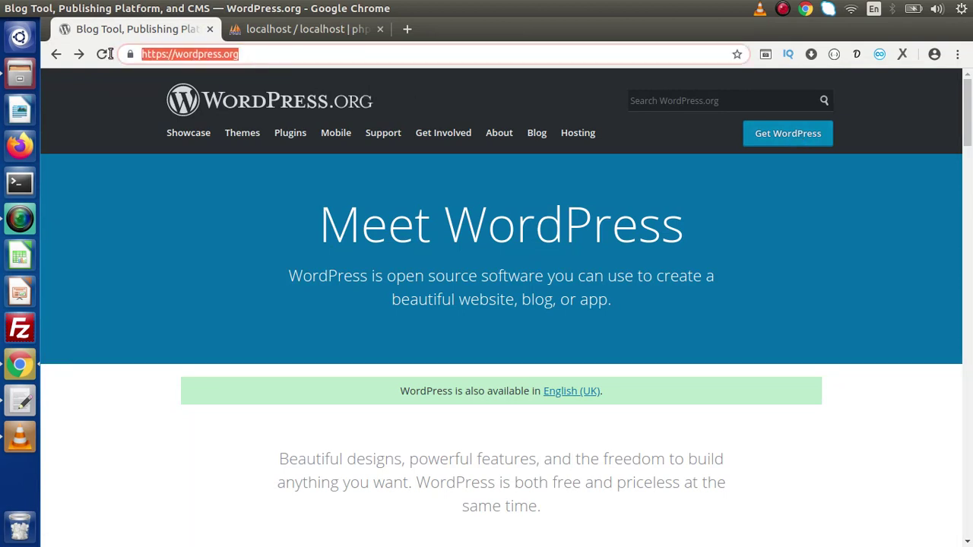
left_click(178, 331)
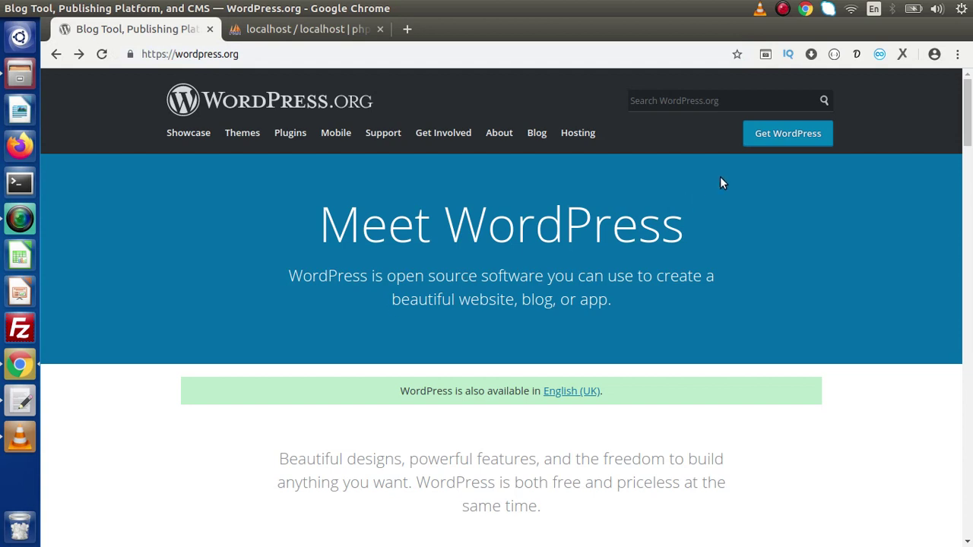
left_click(789, 134)
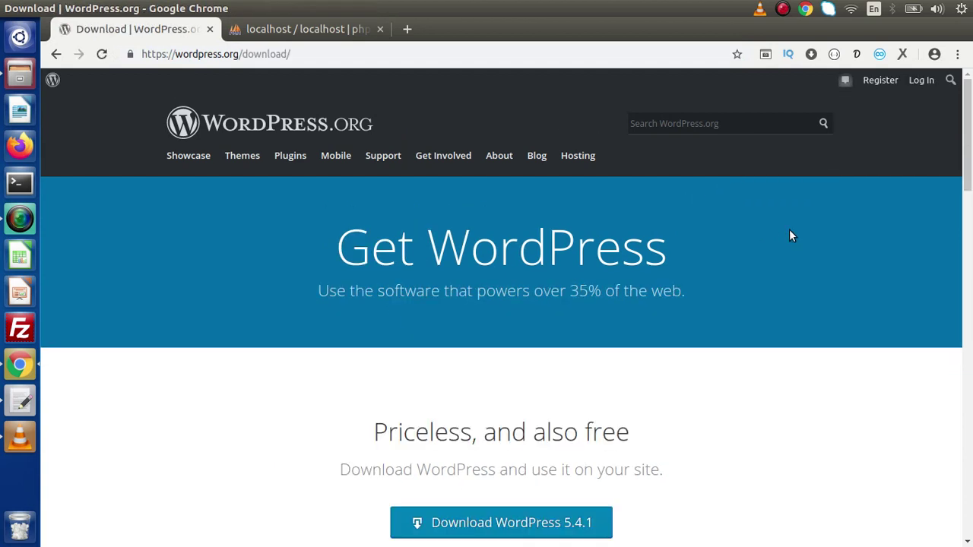
left_click_drag(969, 127, 969, 193)
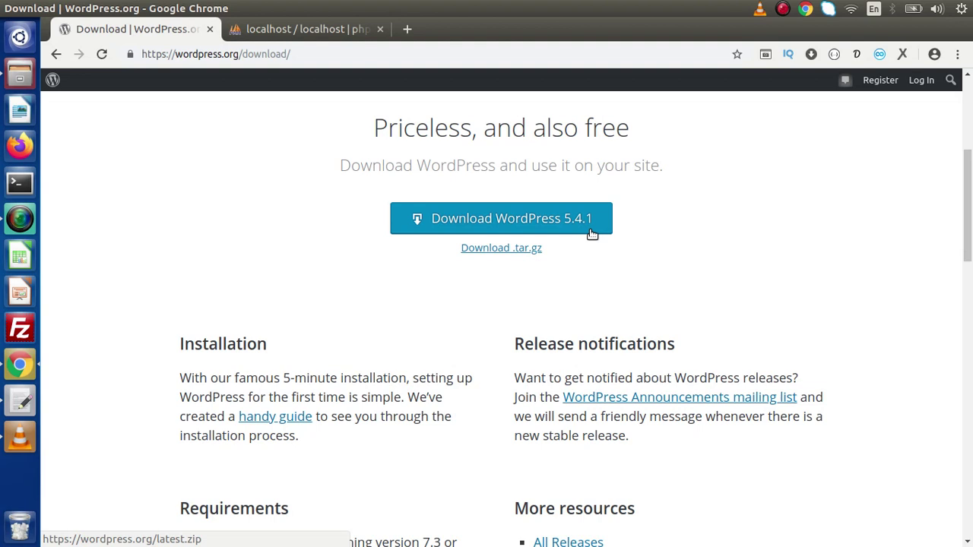
left_click(26, 84)
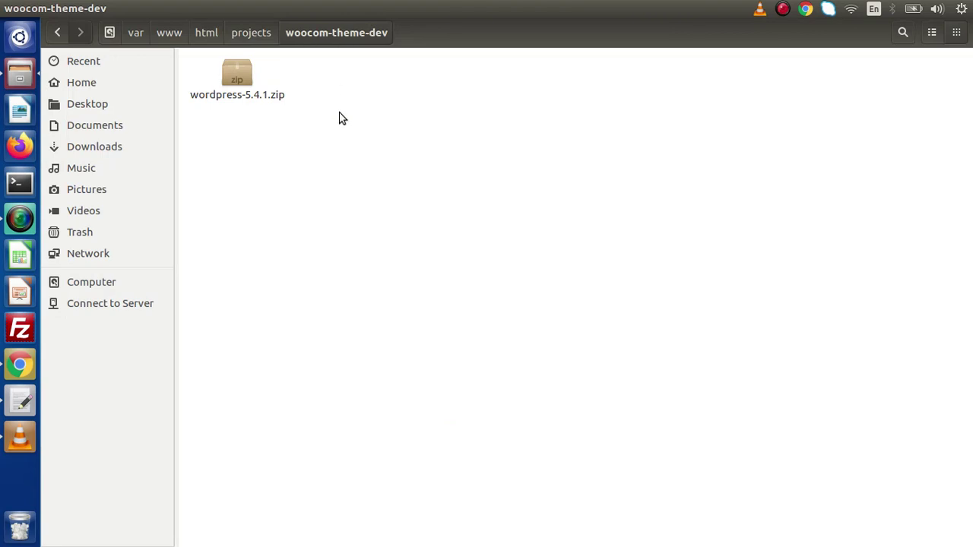
Step: Extract wordpress-5.4.1.zip in place and select all files inside the extracted wordpress folder
left_click(251, 83)
right_click(251, 83)
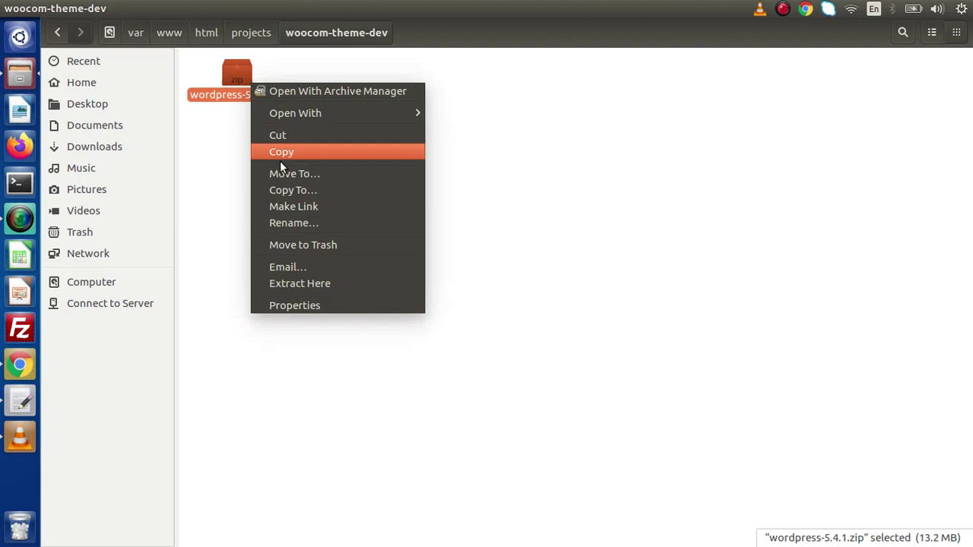
left_click(299, 285)
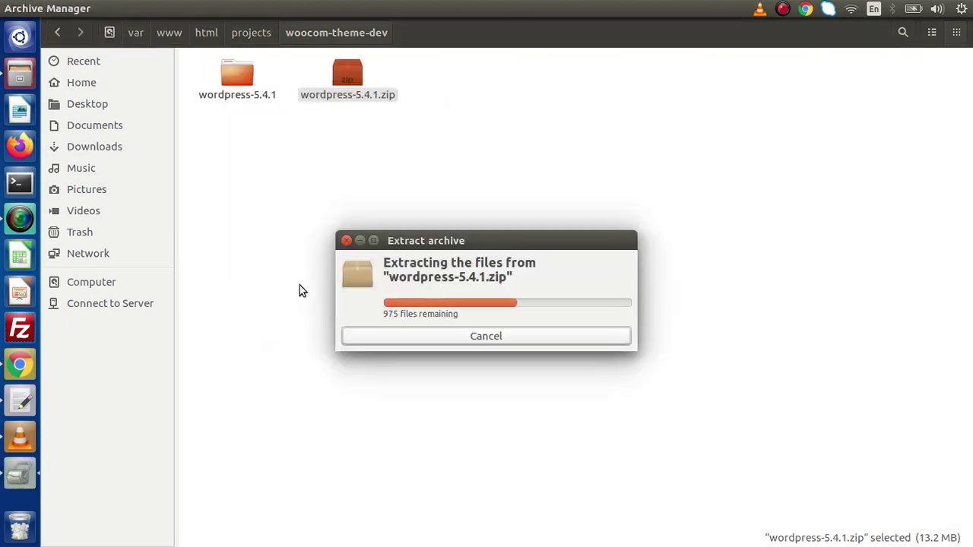
left_click(300, 285)
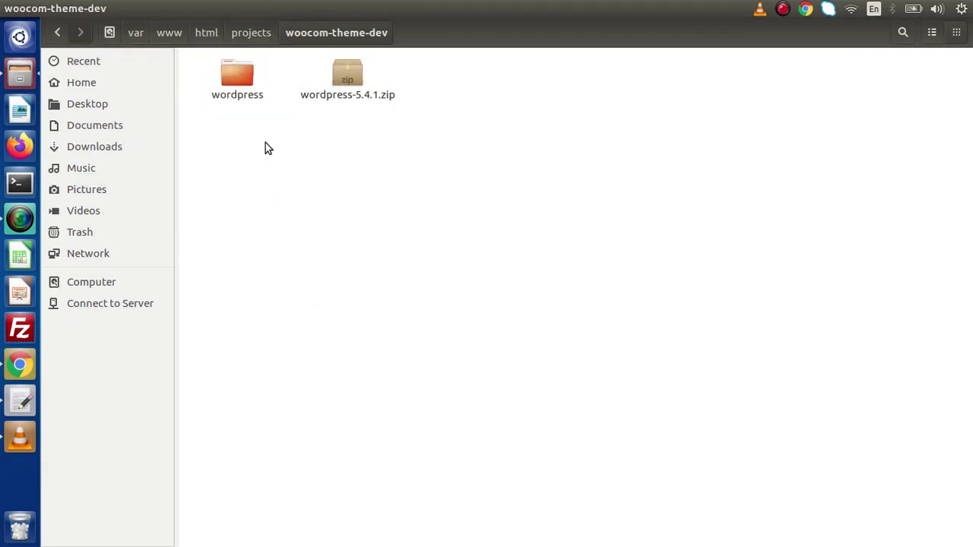
double_click(236, 74)
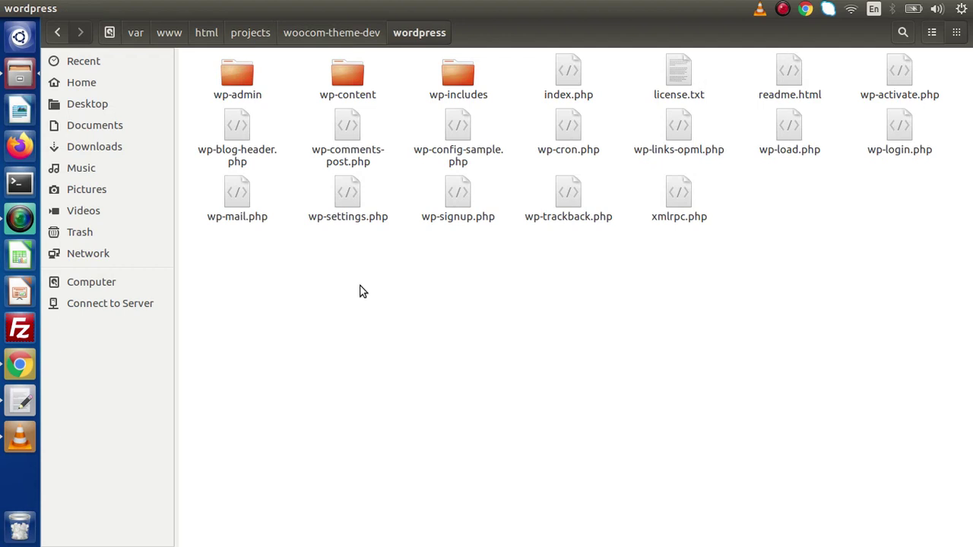
key("ctrl+a")
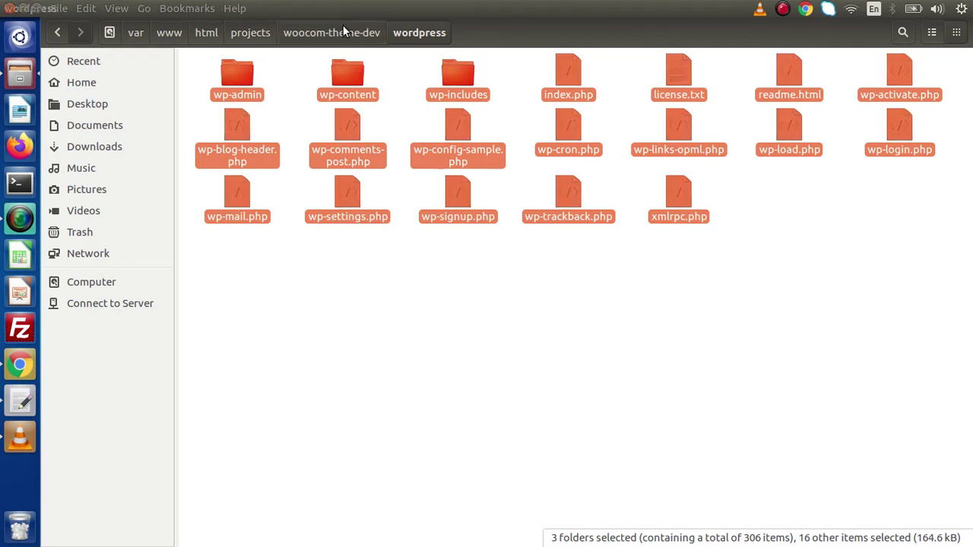
Step: Paste the WordPress files into woocom-theme-dev and delete the wordpress folder and the zip
left_click(322, 34)
left_click(346, 127)
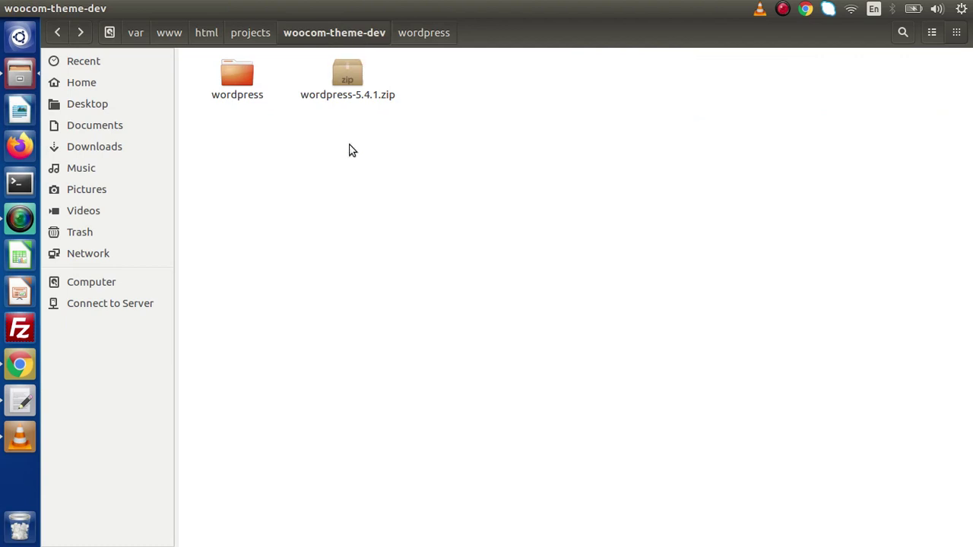
key("ctrl+v")
left_click(352, 246)
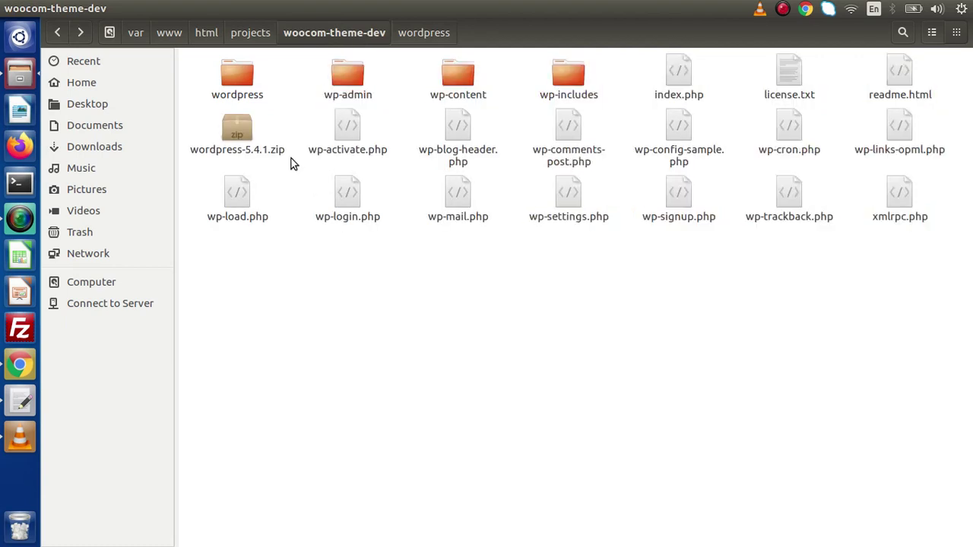
left_click(238, 128, "ctrl")
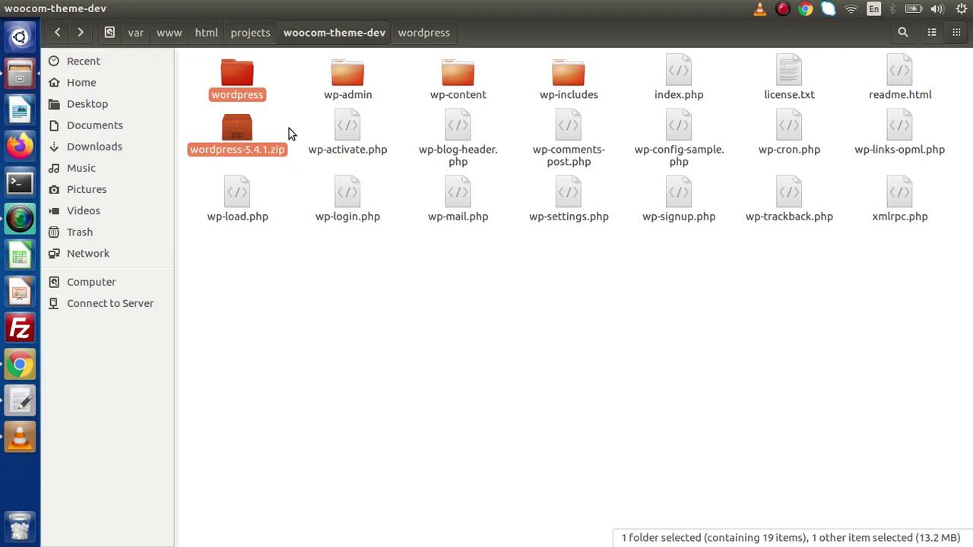
key("Delete")
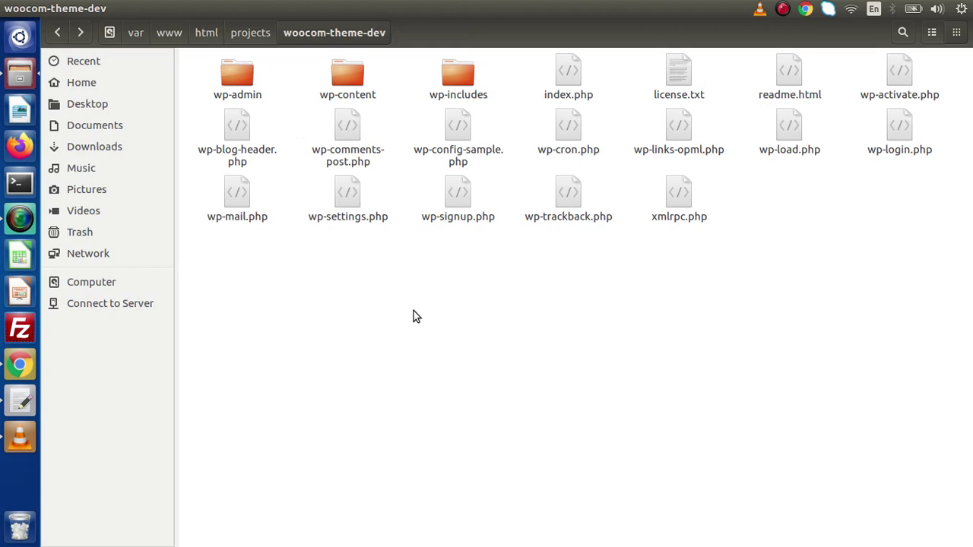
Step: Load localhost/projects/woocom-theme-dev in a new Chrome tab, using the path copied from Files
left_click(19, 365)
left_click(407, 28)
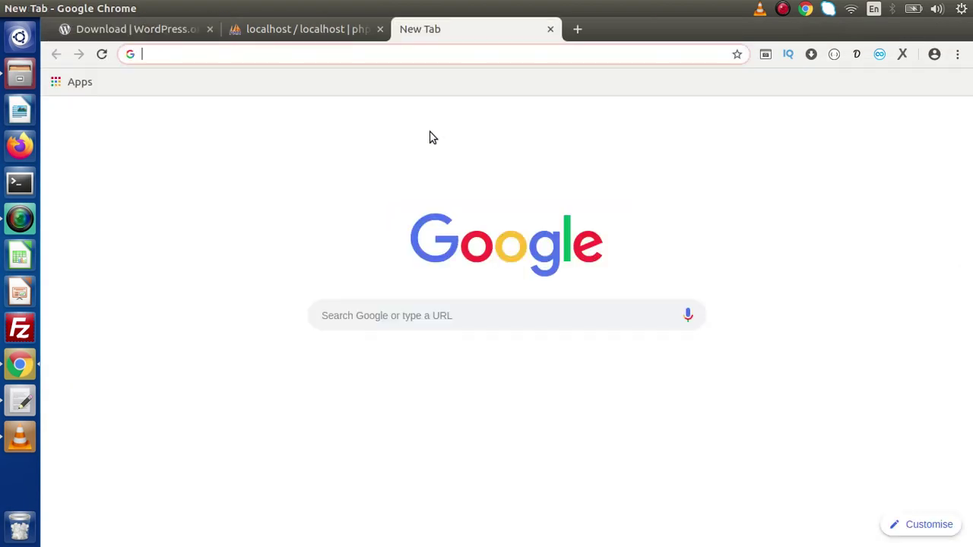
key("alt+Tab")
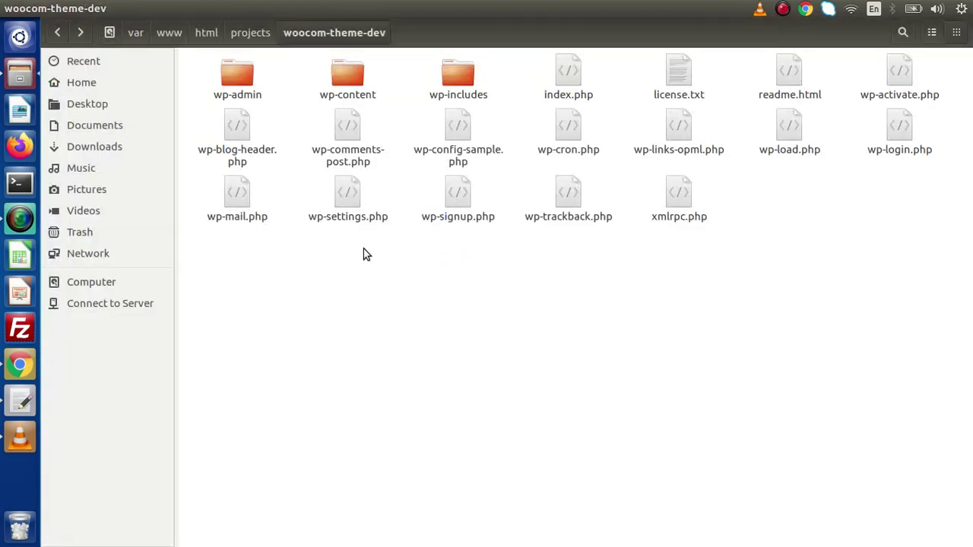
key("ctrl+l")
key("shift+Left")
key("shift+Left")
key("shift+Left")
key("shift+Left")
key("shift+Left")
key("shift+Left")
key("shift+Left")
key("shift+Left")
key("shift+Left")
key("shift+Left")
key("shift+Left")
key("shift+Left")
key("shift+Left")
key("shift+Left")
key("shift+Left")
key("shift+Left")
key("shift+Left")
key("shift+Left")
key("shift+Left")
key("shift+Left")
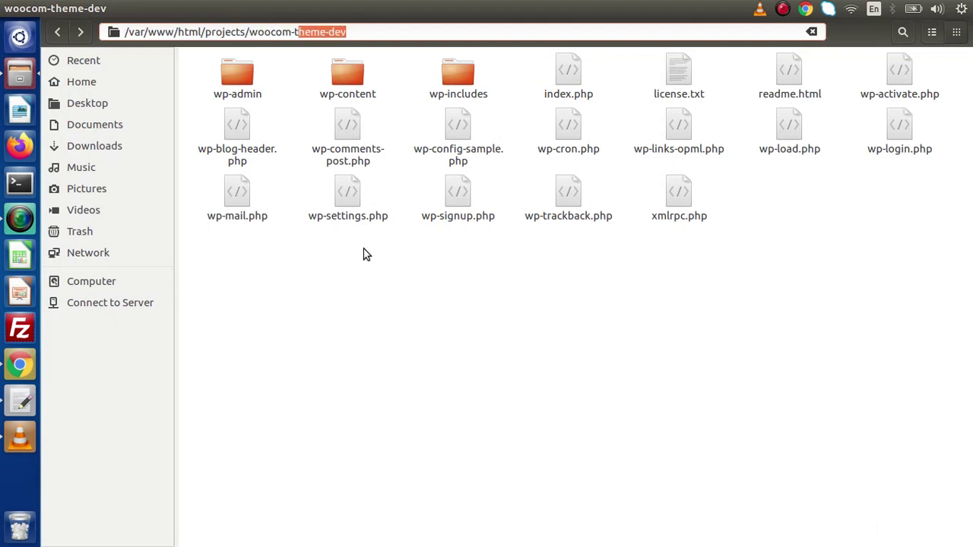
key("shift+Left")
key("shift+Left")
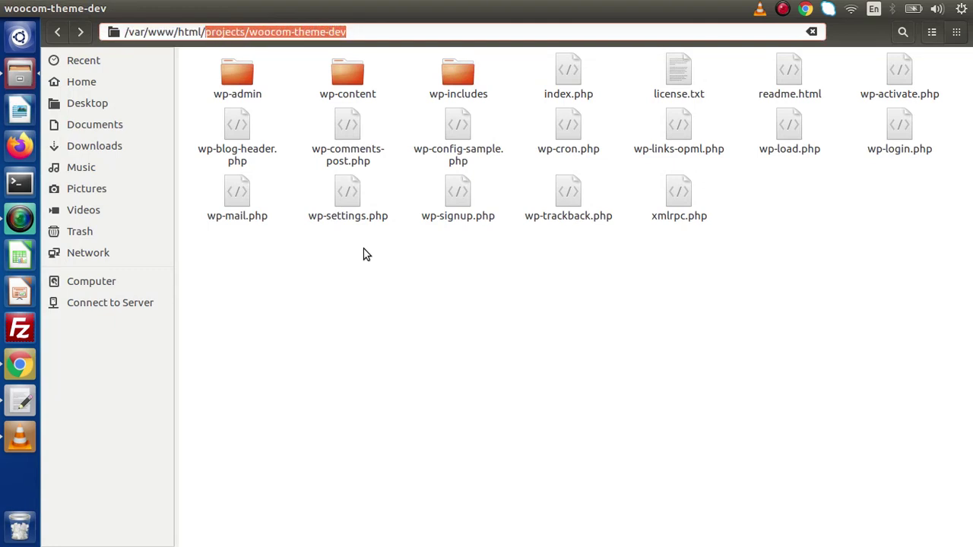
left_click(21, 367)
type("loca")
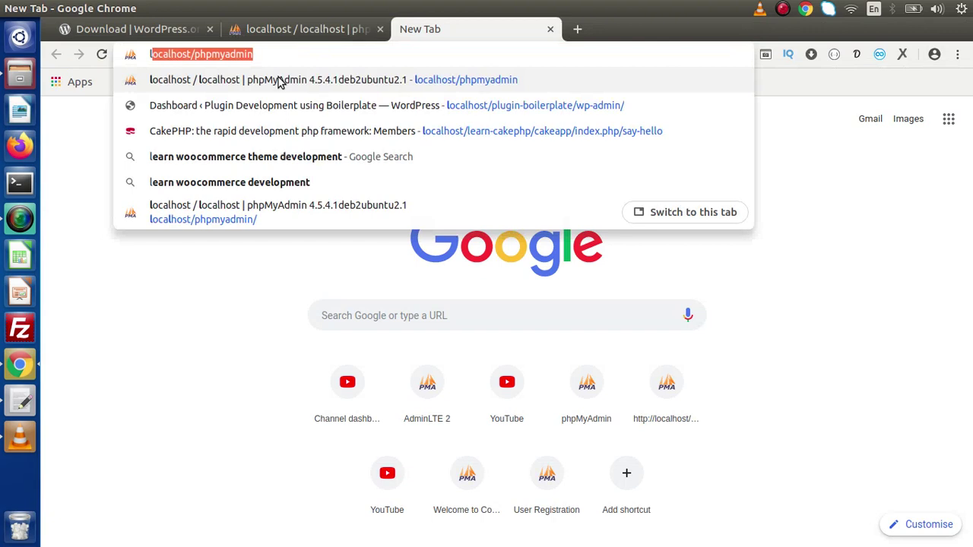
type("lhost/")
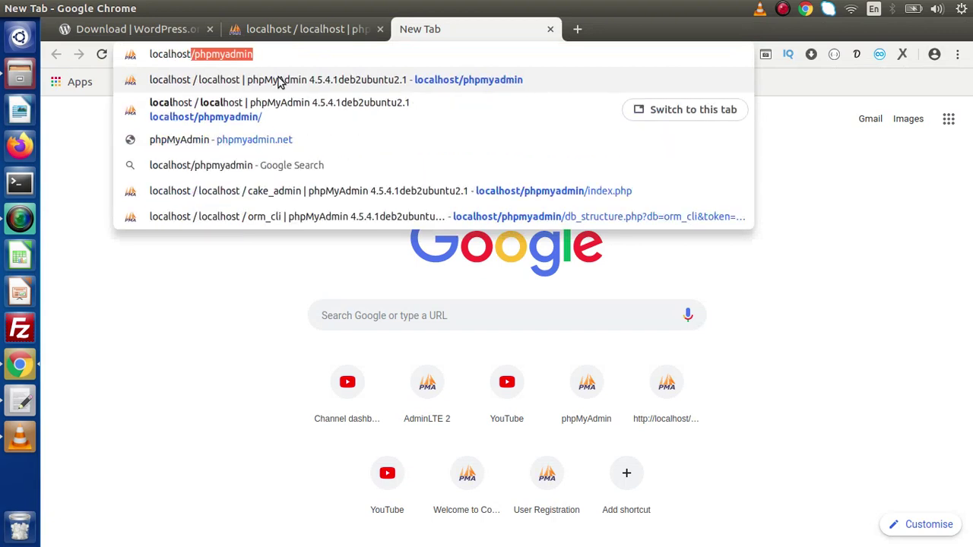
key("ctrl+v")
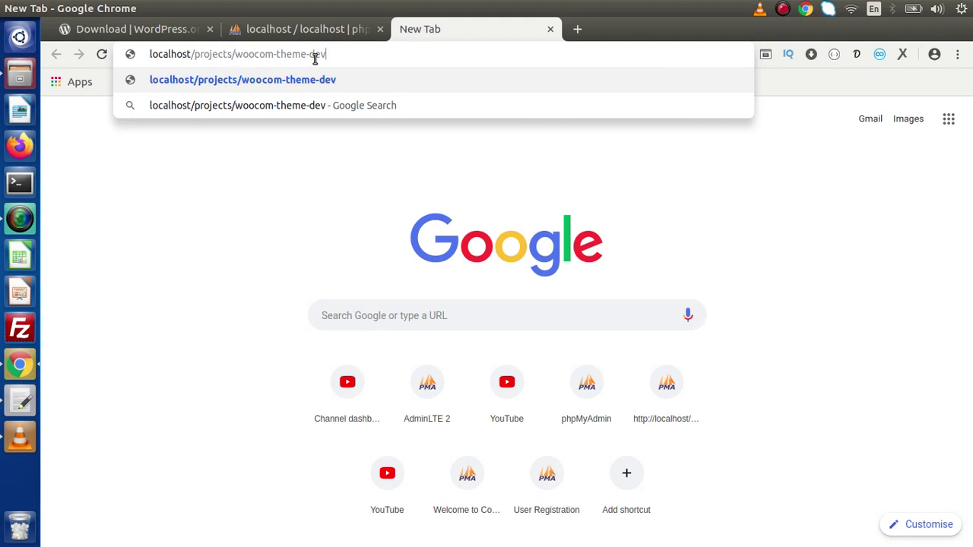
key("Return")
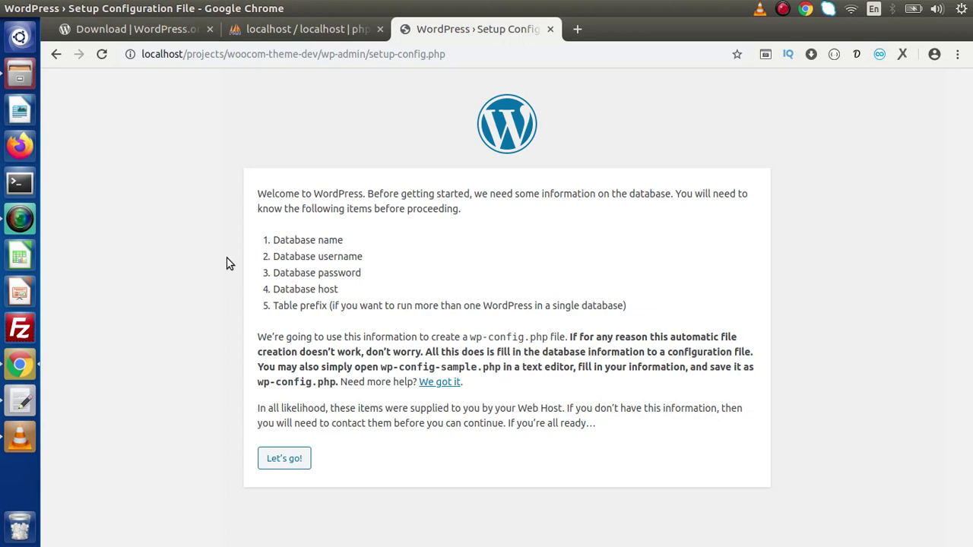
Step: Create a database named woocom_theme_dev from phpMyAdmin's Databases page
left_click(320, 30)
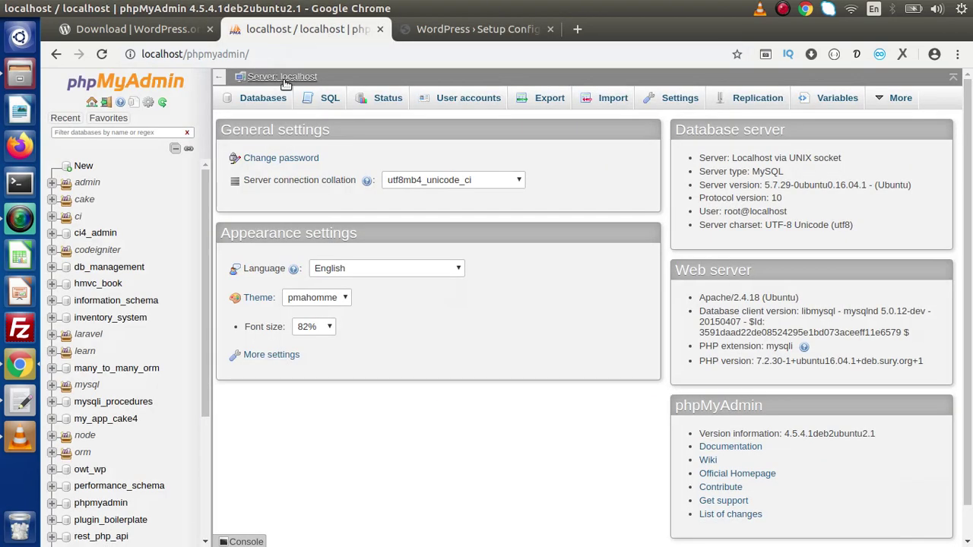
left_click(265, 98)
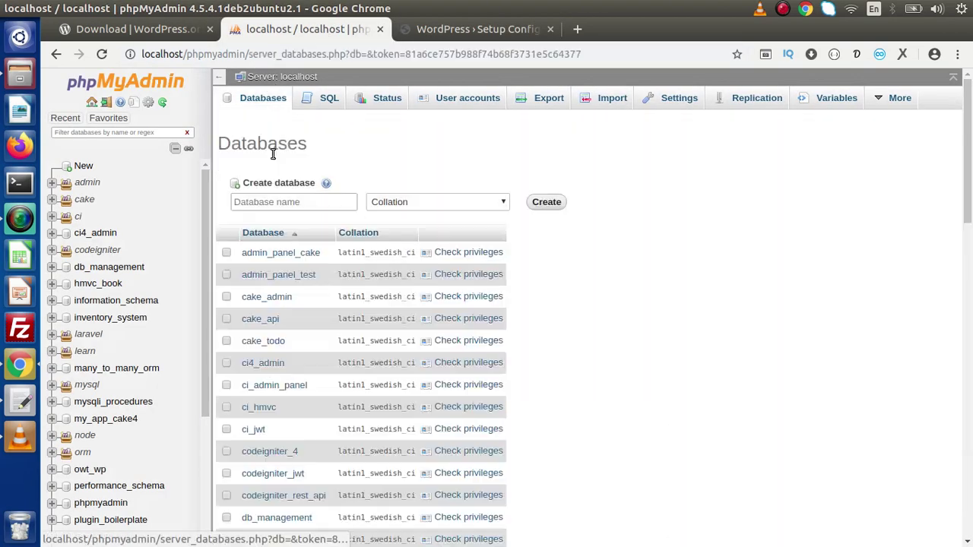
left_click(282, 203)
type("woo")
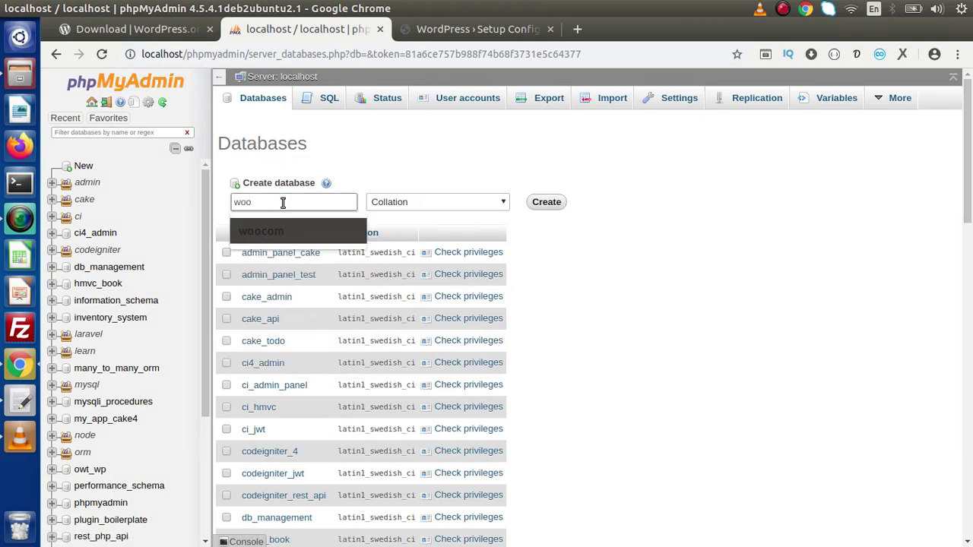
type("com")
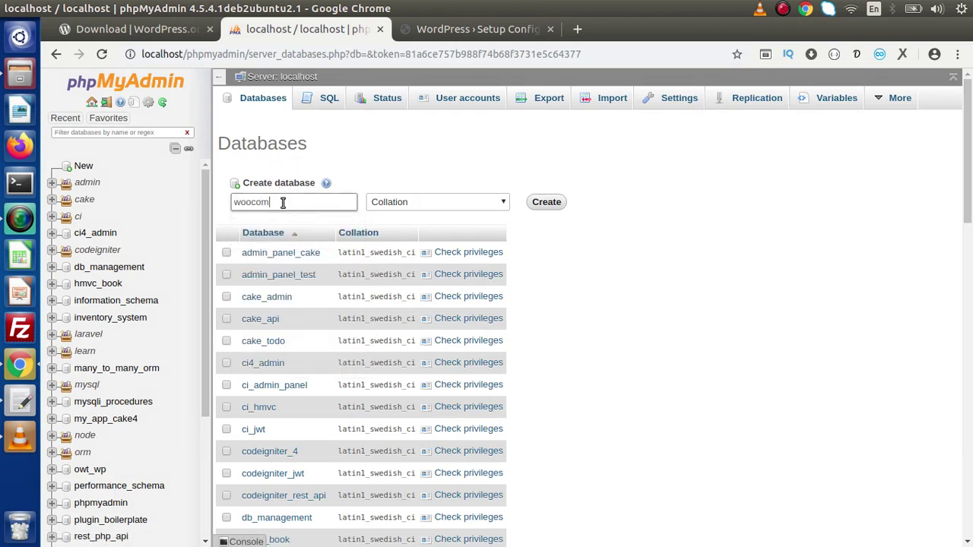
type("_theme_dev")
key("ctrl+a")
key("ctrl+c")
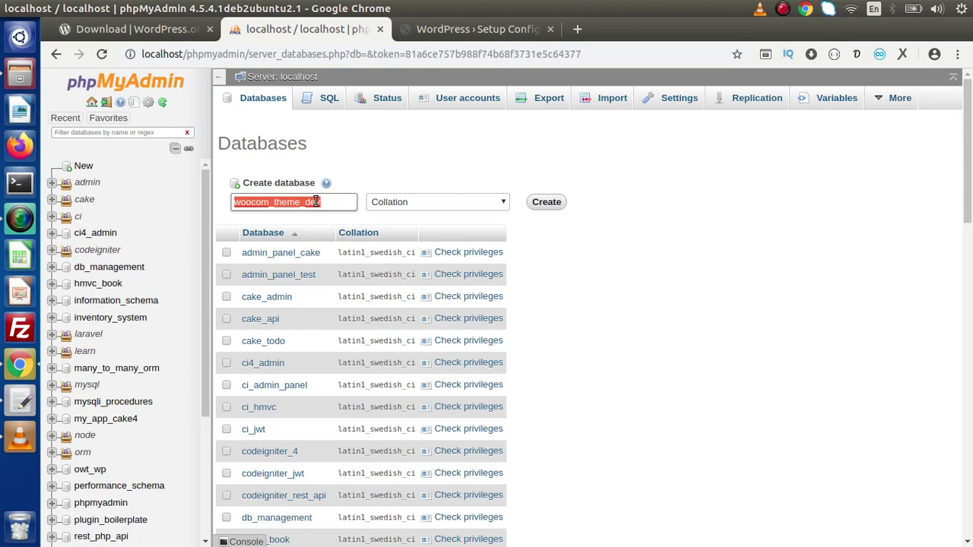
left_click(538, 202)
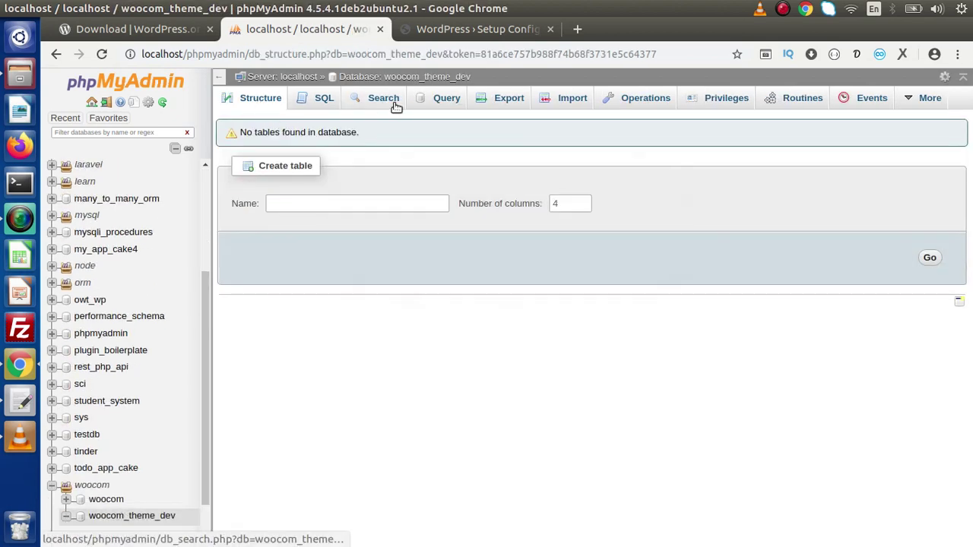
Step: Start the WordPress setup form and set Database Name to woocom_theme_dev
left_click(474, 28)
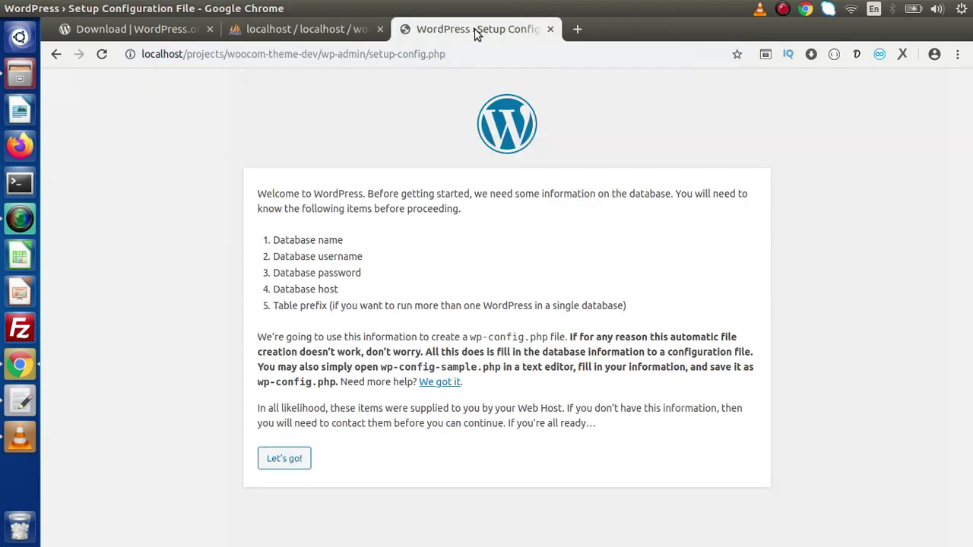
left_click(291, 461)
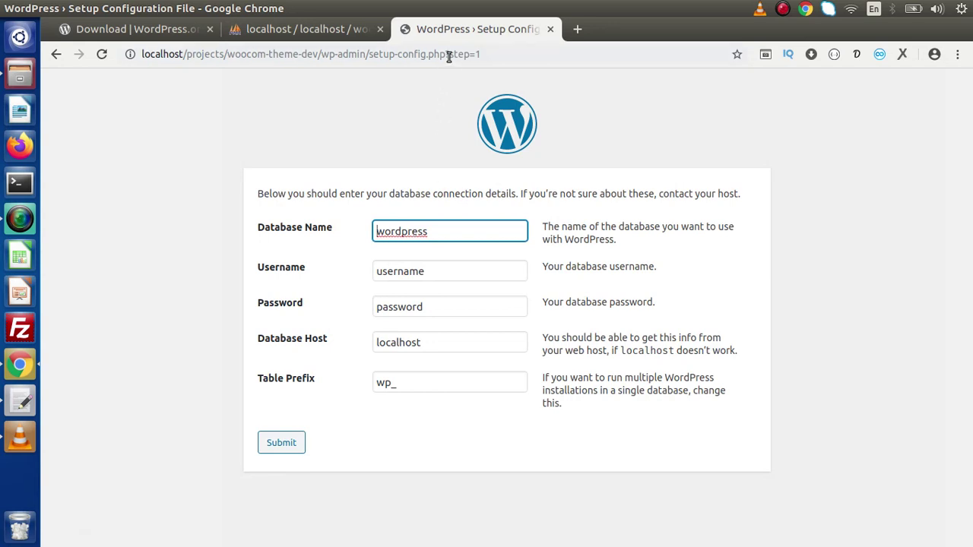
left_click_drag(449, 54, 490, 54)
left_click(430, 111)
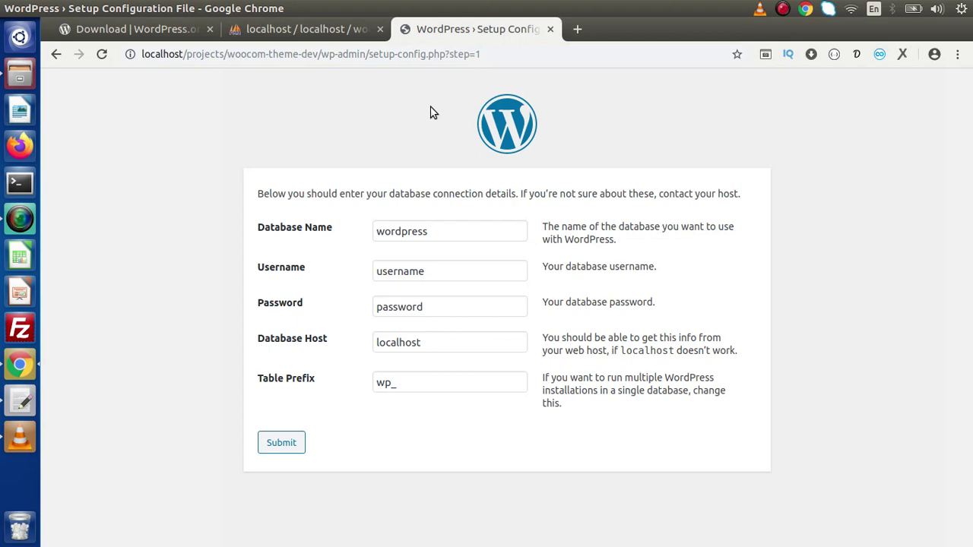
left_click(429, 232)
left_click_drag(430, 232, 365, 238)
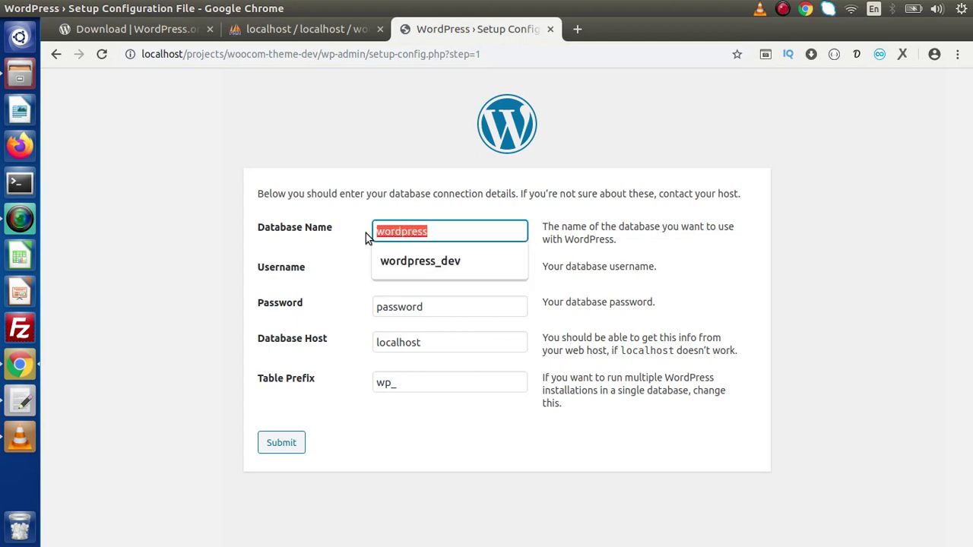
key("ctrl+v")
key("Tab")
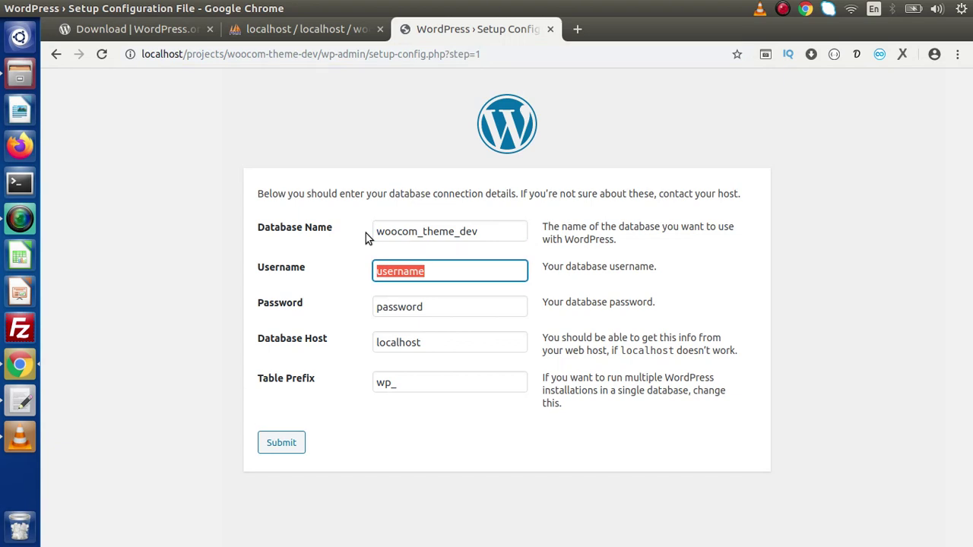
type("root")
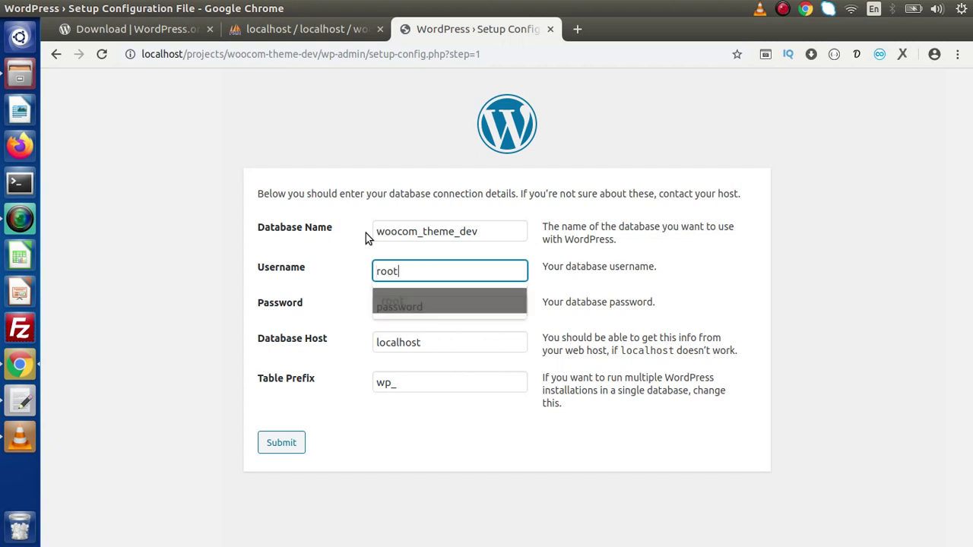
key("Tab")
type("root")
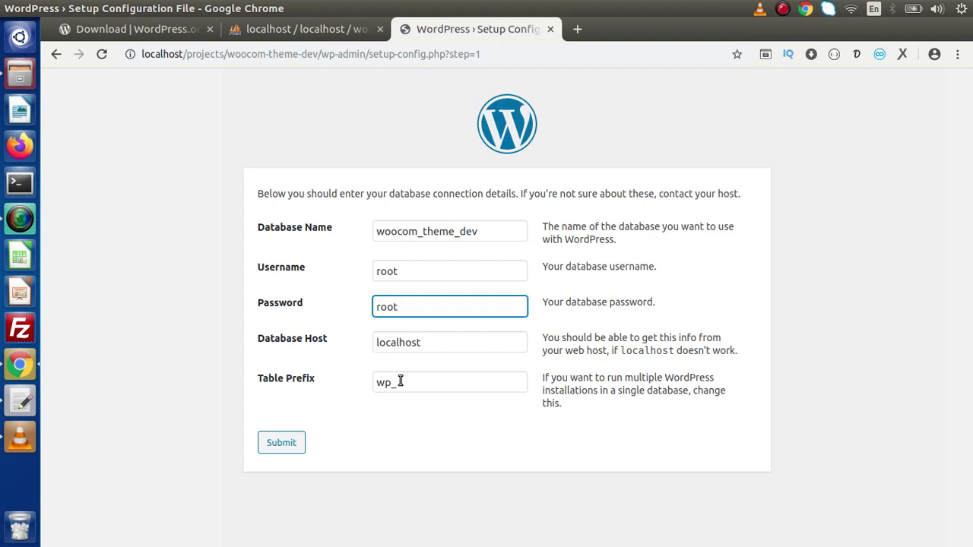
left_click(293, 442)
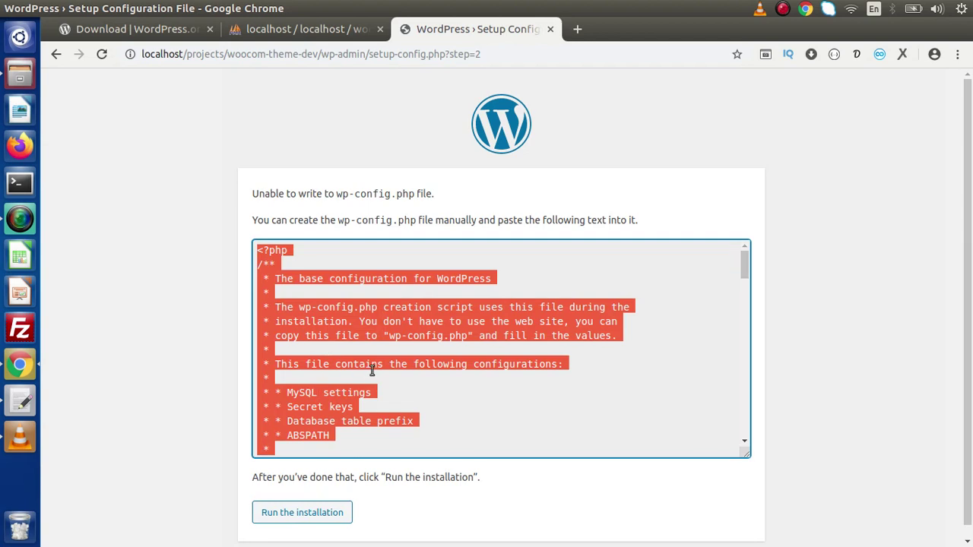
right_click(347, 318)
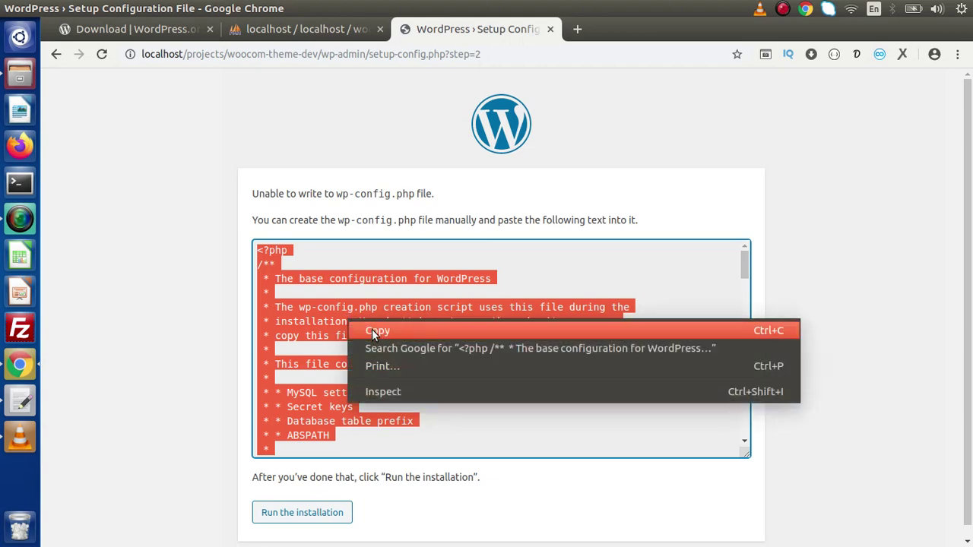
left_click(371, 329)
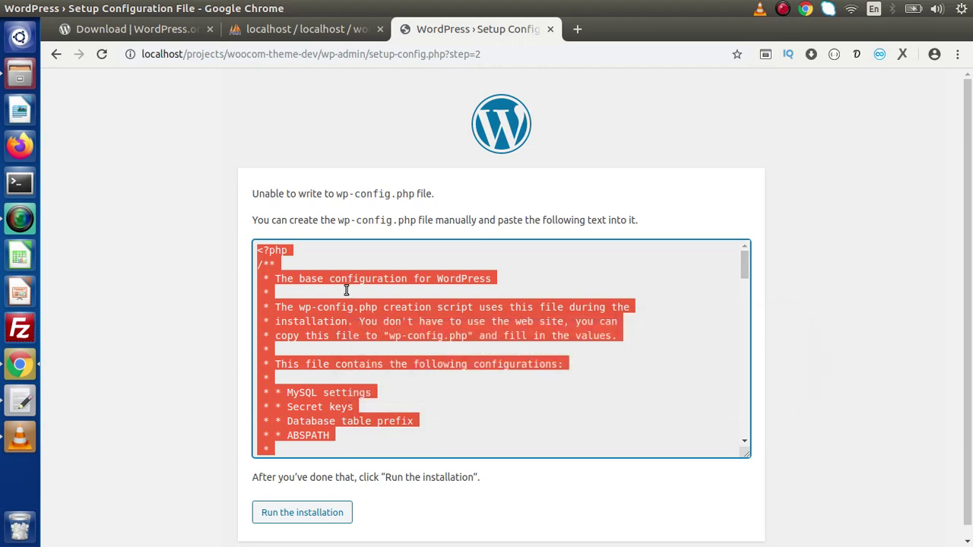
Step: Rename wp-config-sample.php to wp-config.php by deleting '-sample' from its name
left_click(27, 78)
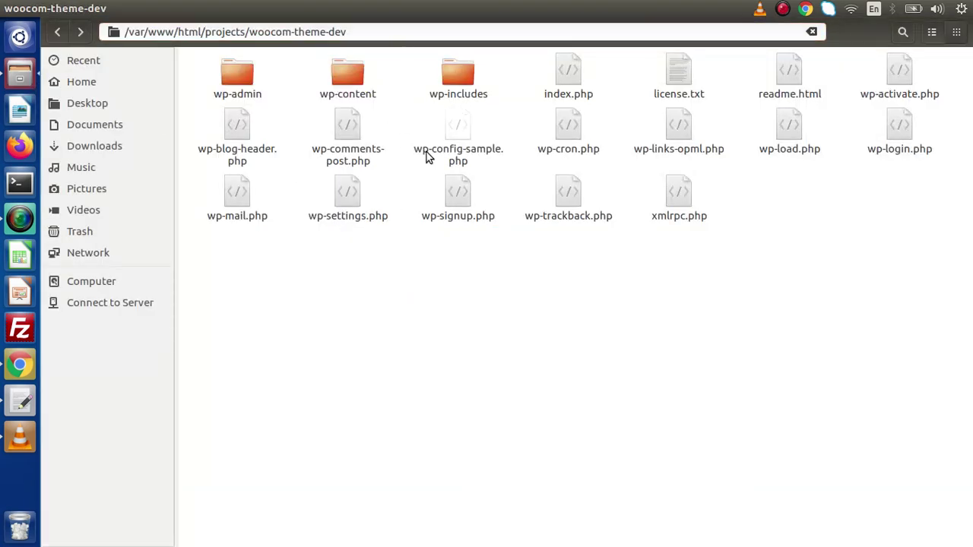
left_click(455, 139)
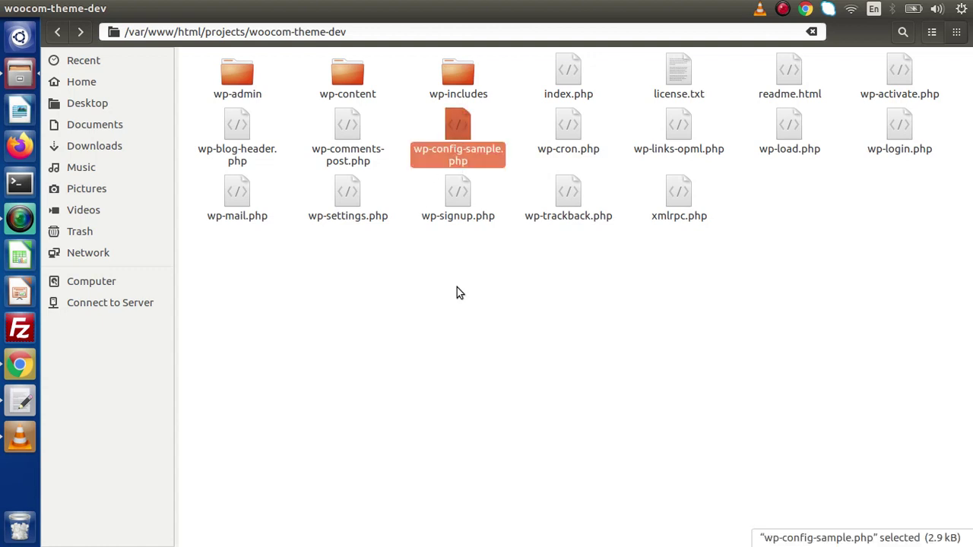
right_click(454, 132)
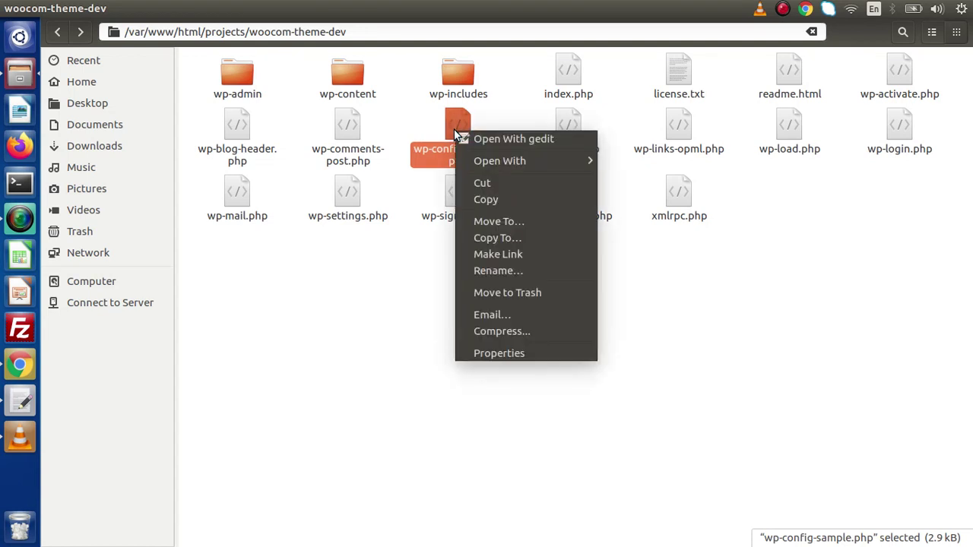
left_click(495, 270)
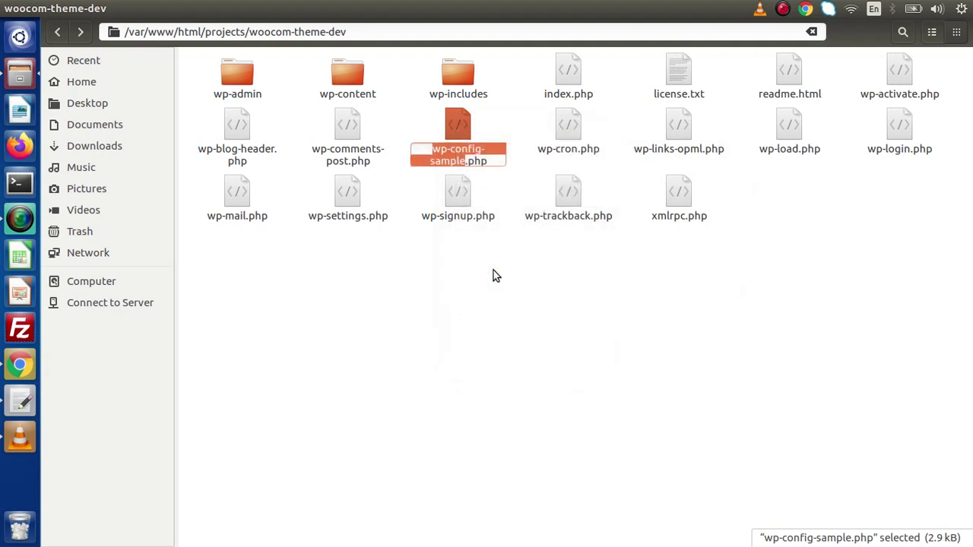
key("Right")
key("shift+Left")
key("shift+Left")
key("shift+Left")
key("shift+Left")
key("shift+Left")
key("shift+Left")
key("shift+Left")
key("shift+Left")
key("shift+Left")
key("shift+Left")
key("shift+Left")
key("shift+Left")
key("shift+Right")
key("shift+Right")
key("shift+Right")
key("shift+Right")
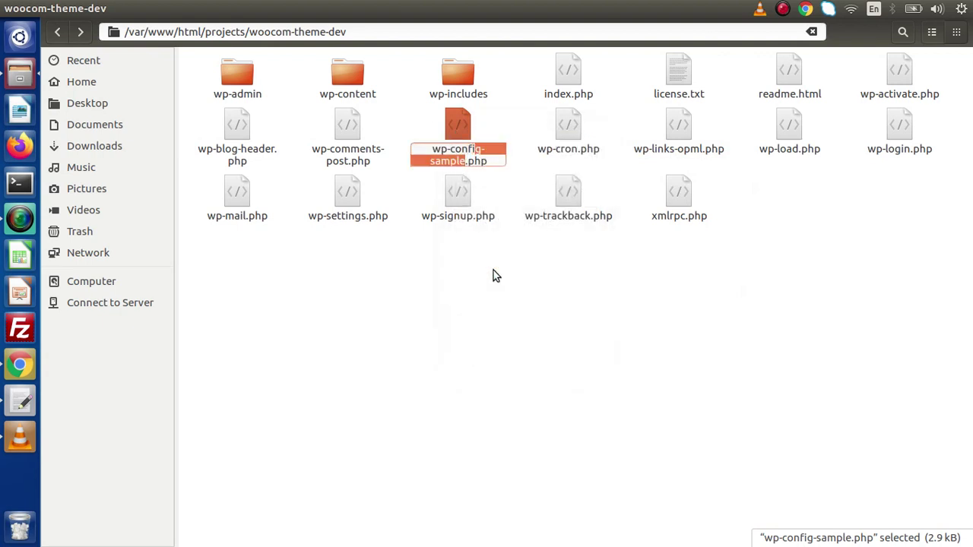
key("shift+Right")
key("BackSpace")
key("Return")
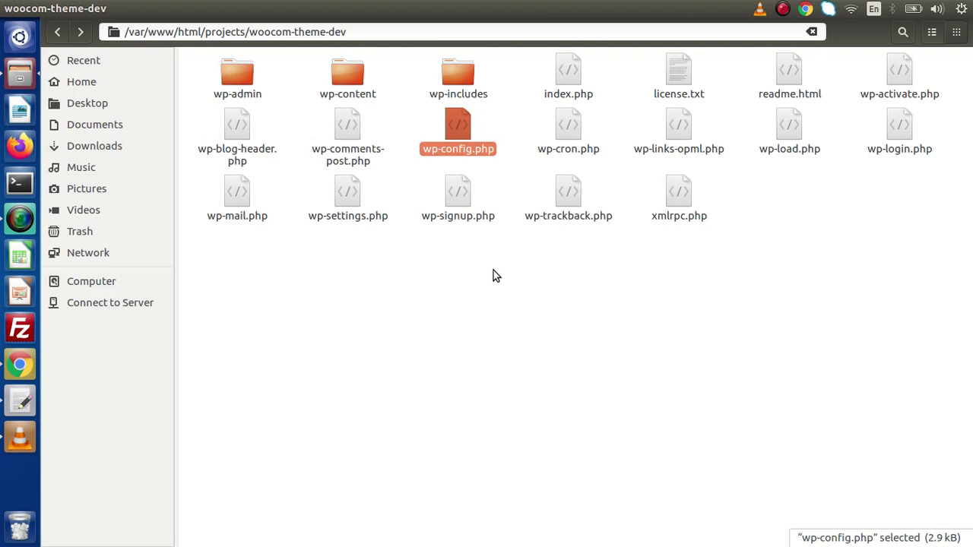
Step: Replace all of wp-config.php's contents with the copied configuration in gedit and save
double_click(456, 126)
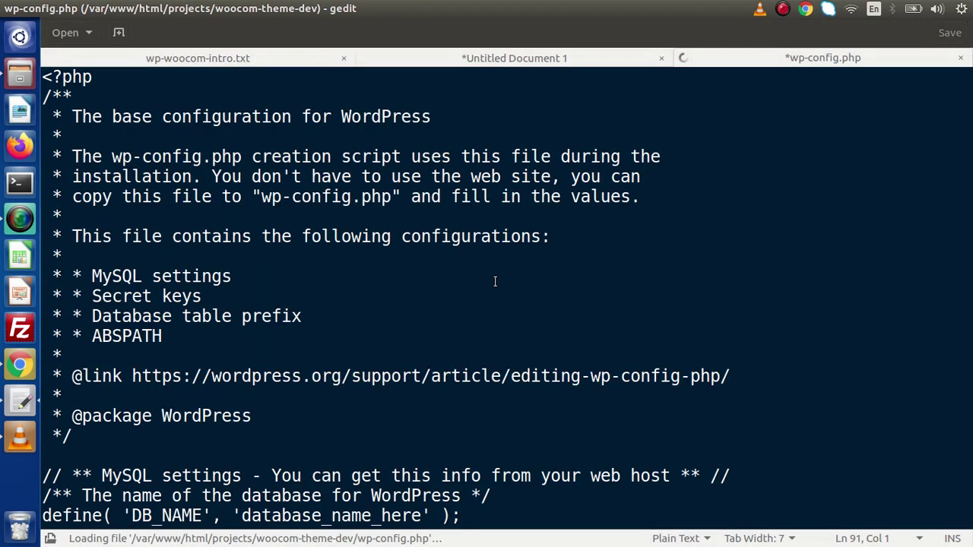
key("ctrl+a")
key("Delete")
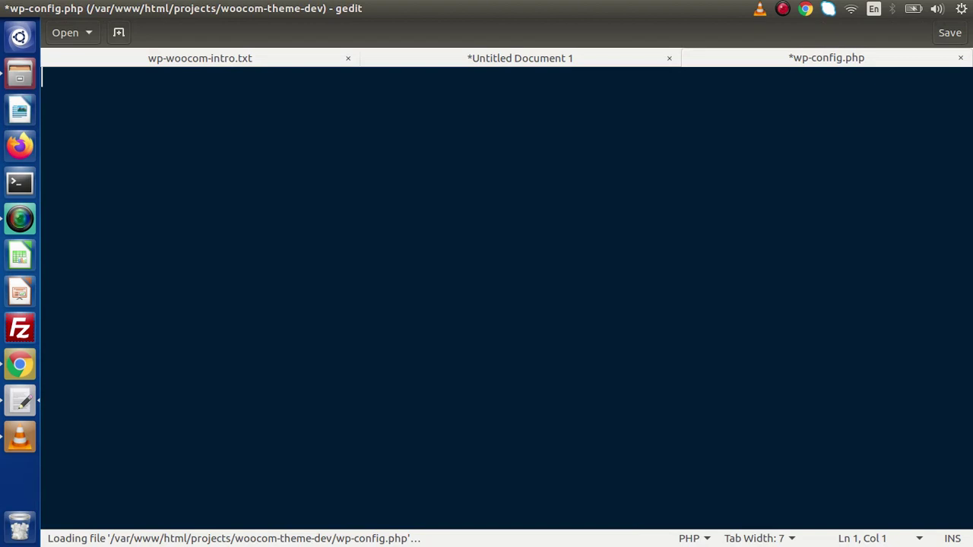
key("ctrl+v")
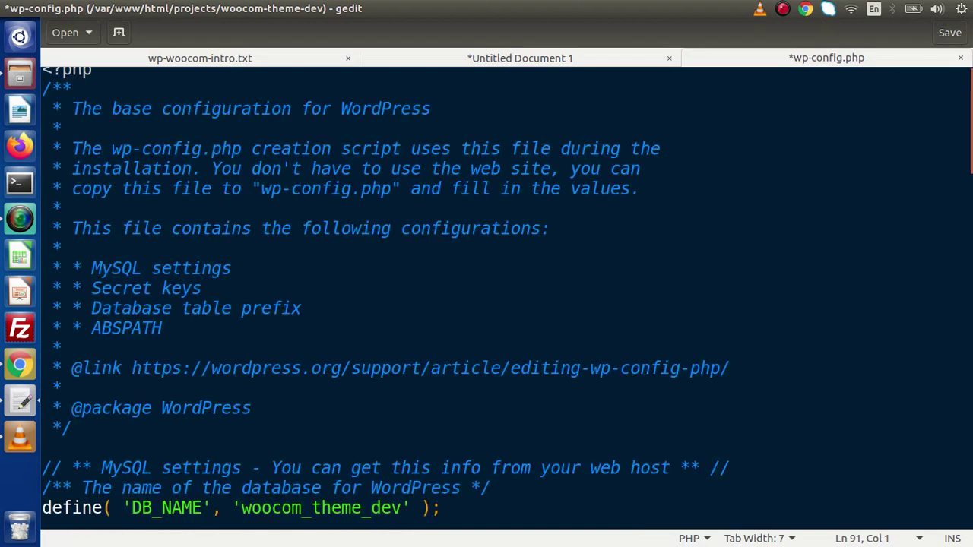
key("ctrl+s")
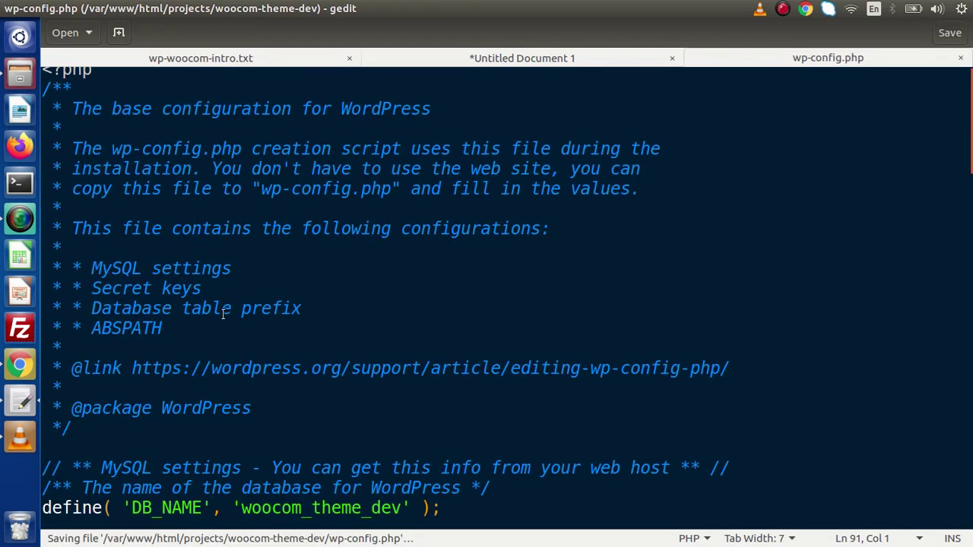
left_click(20, 365)
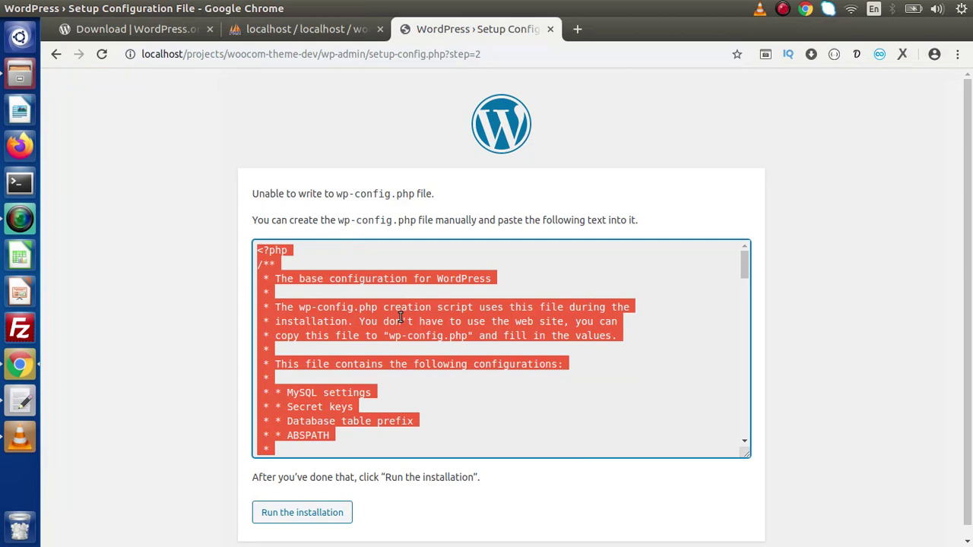
Step: Close wp-config.php in gedit, then choose Run the installation on the WordPress setup page
left_click(23, 401)
left_click(959, 58)
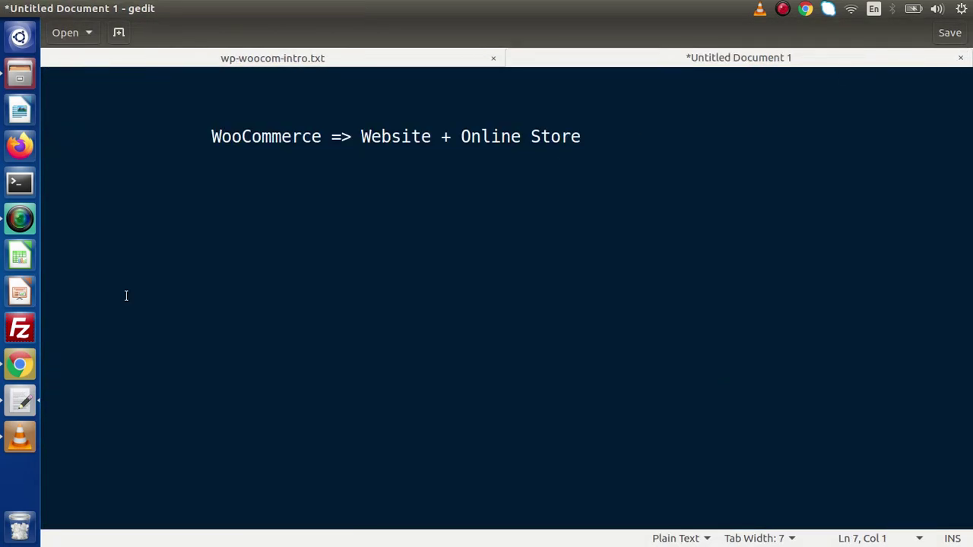
left_click(20, 364)
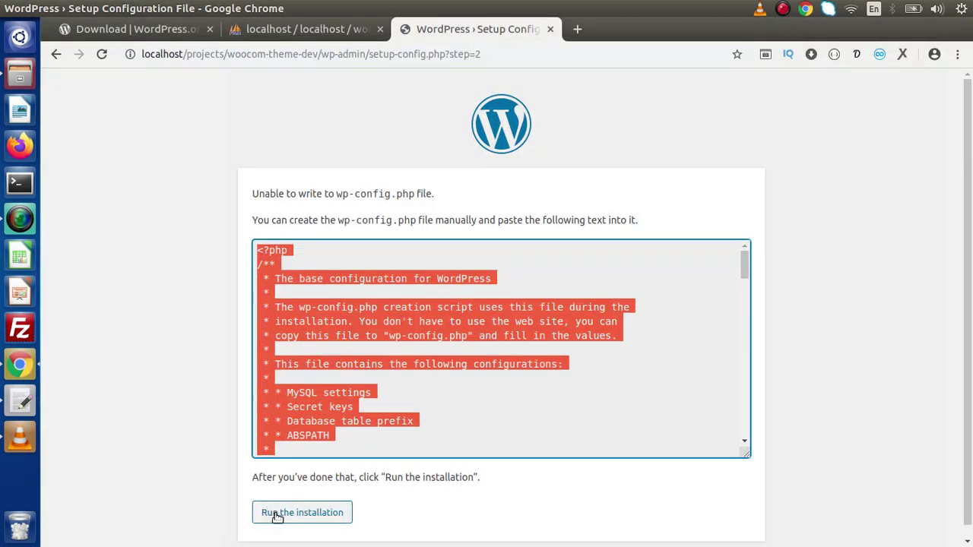
scroll(882, 319, "down", 1)
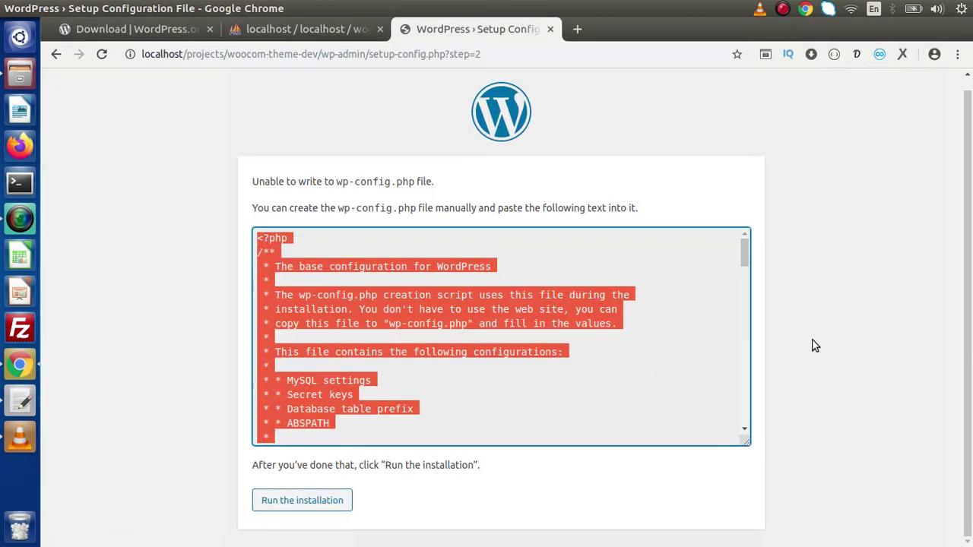
left_click(334, 501)
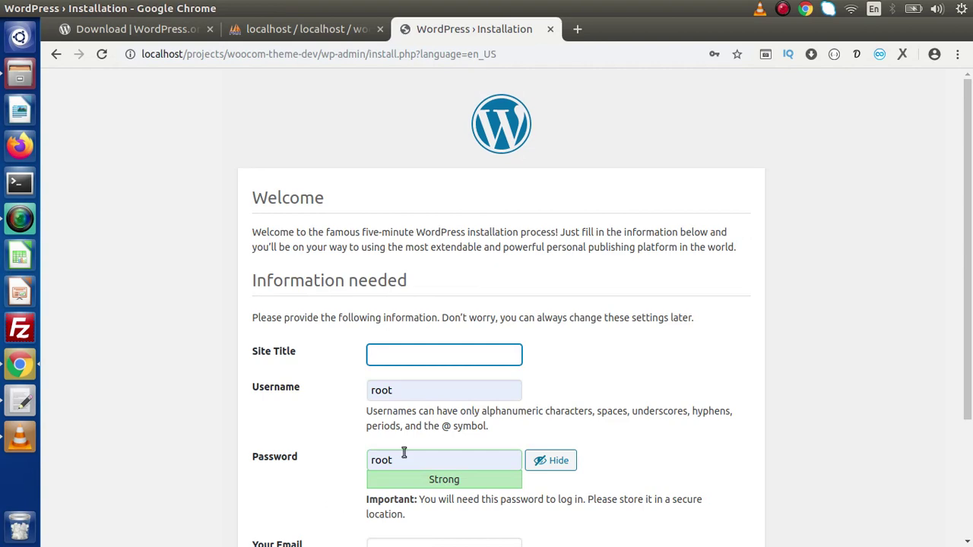
Step: Enter 'WooCommerce Theme Development' as the Site Title
left_click_drag(968, 170, 968, 313)
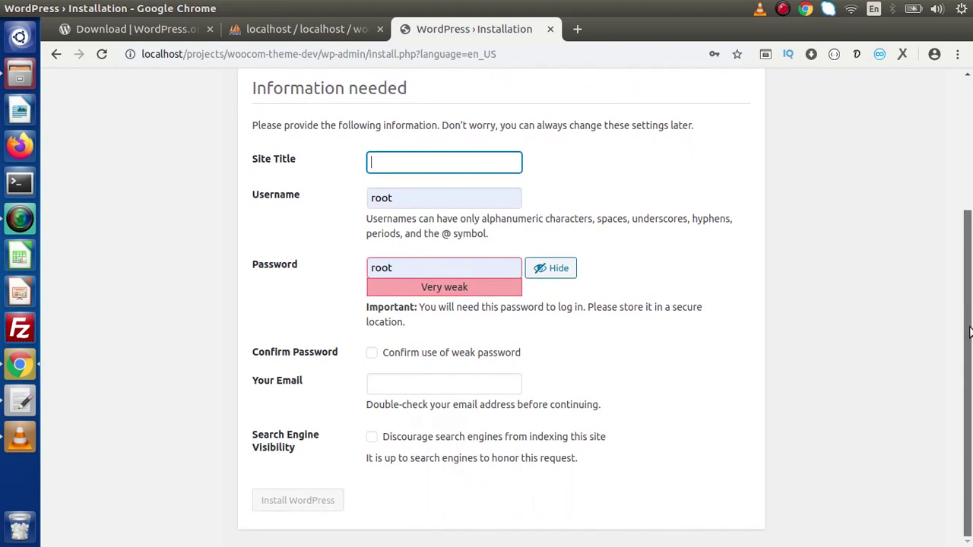
scroll(968, 266, "up", 2)
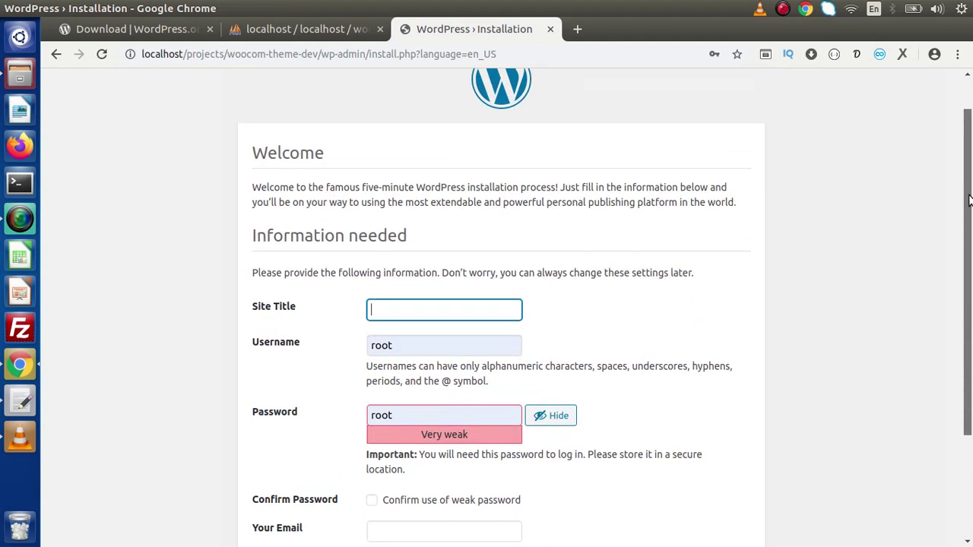
scroll(968, 200, "down", 1)
left_click_drag(254, 162, 432, 167)
left_click(432, 167)
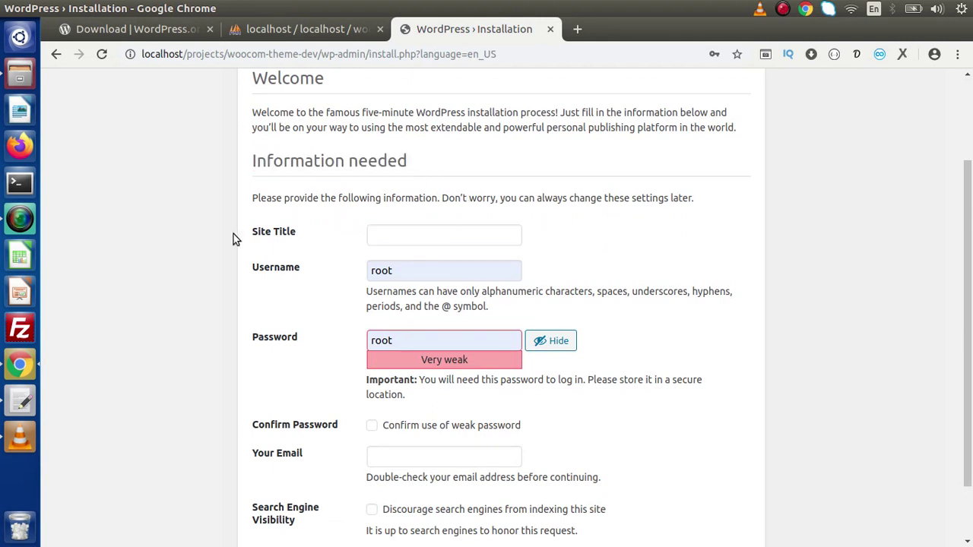
left_click(389, 236)
type("Wo")
type("rd")
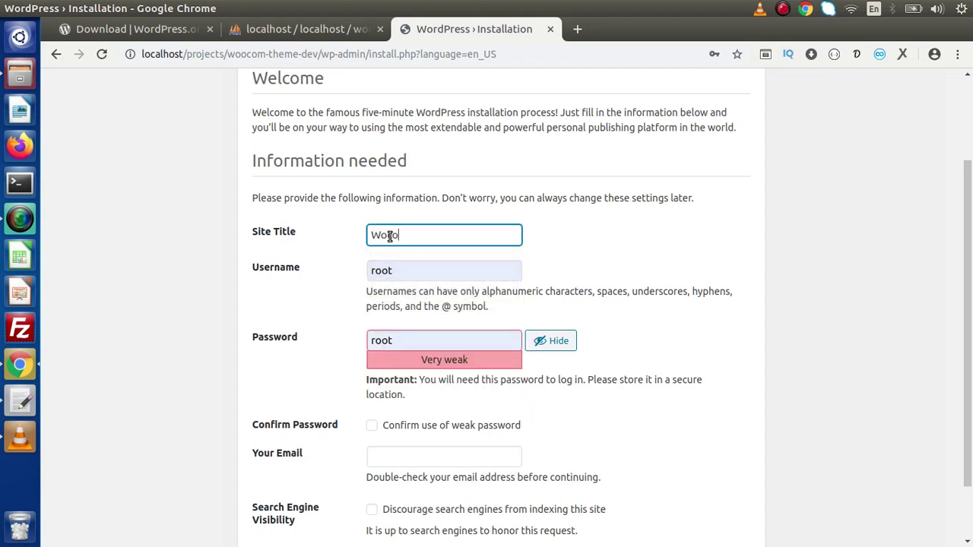
key("BackSpace")
key("BackSpace")
type("C")
key("BackSpace")
type("oComme")
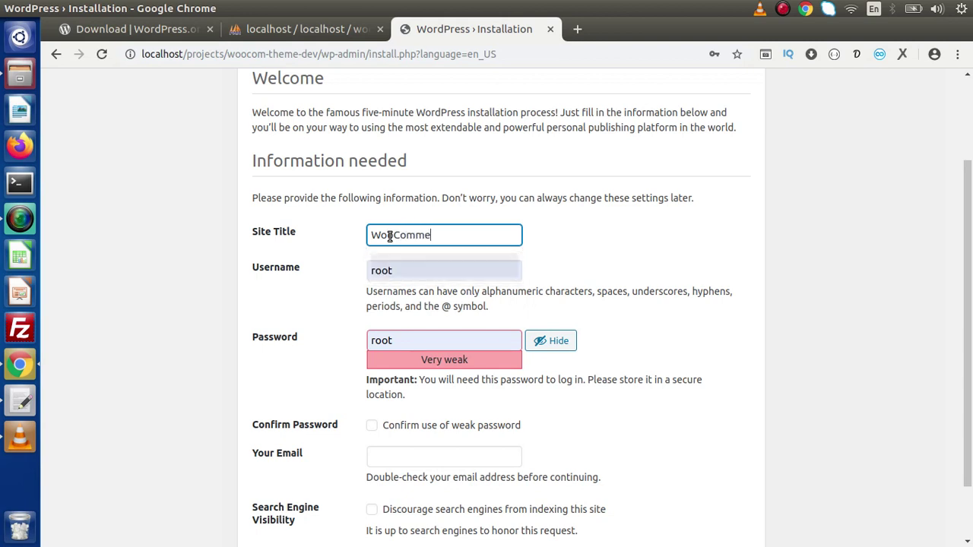
type("rce Theme Development")
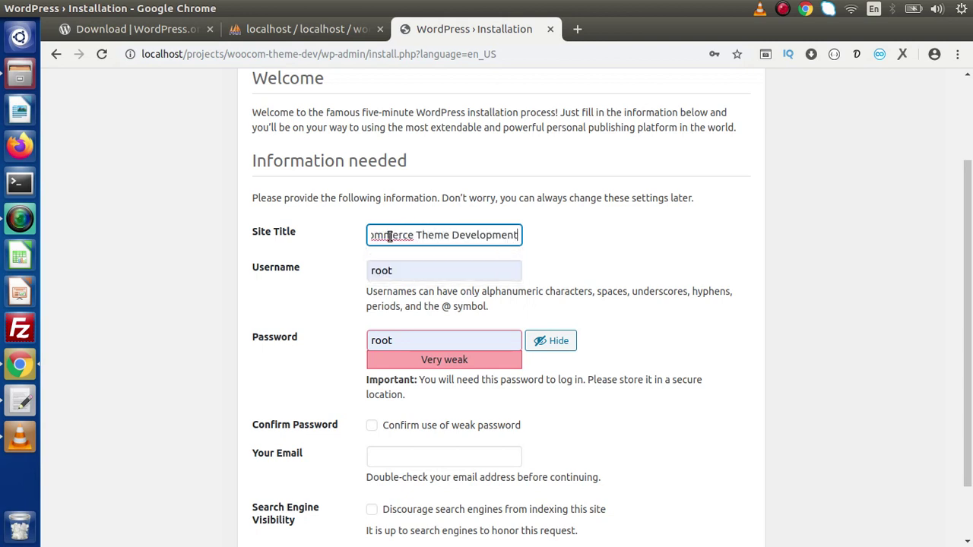
key("Tab")
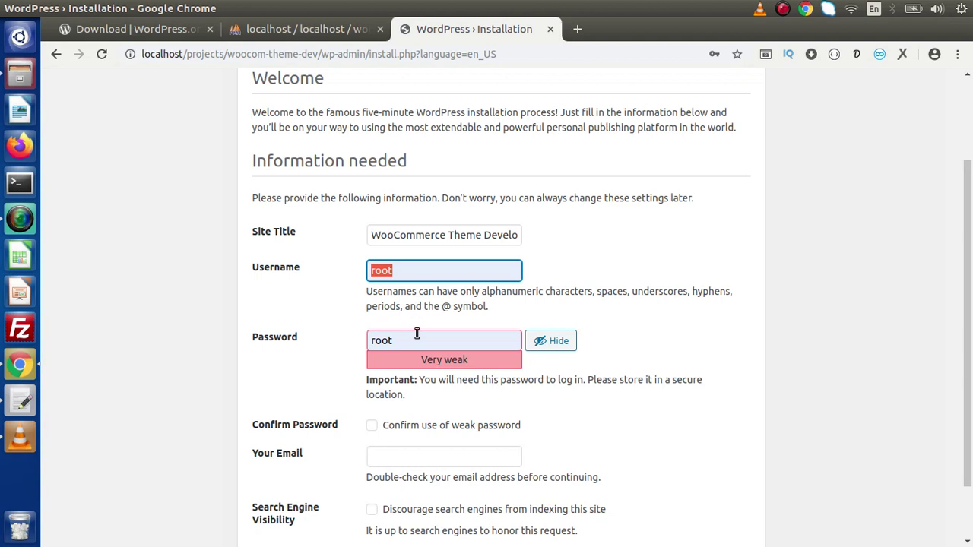
type("admin")
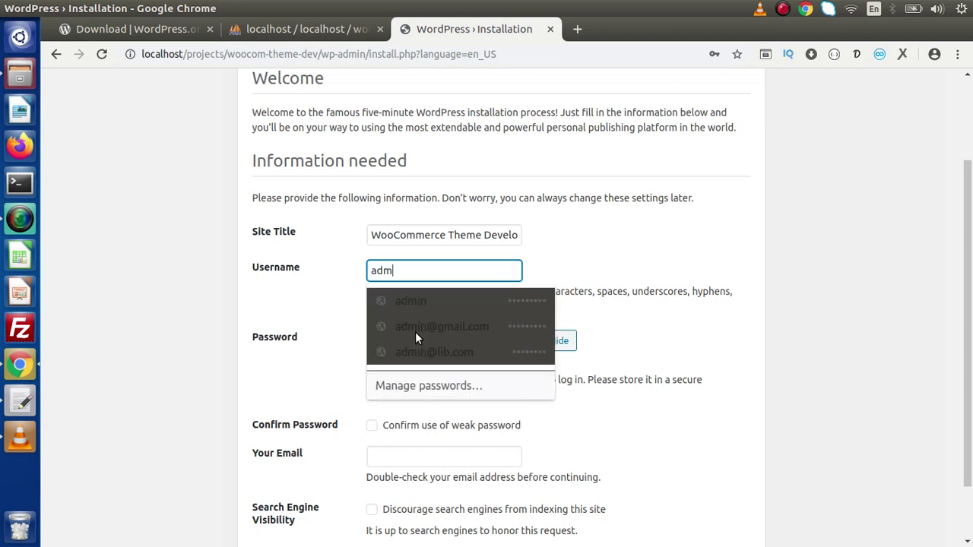
key("Tab")
type("admin")
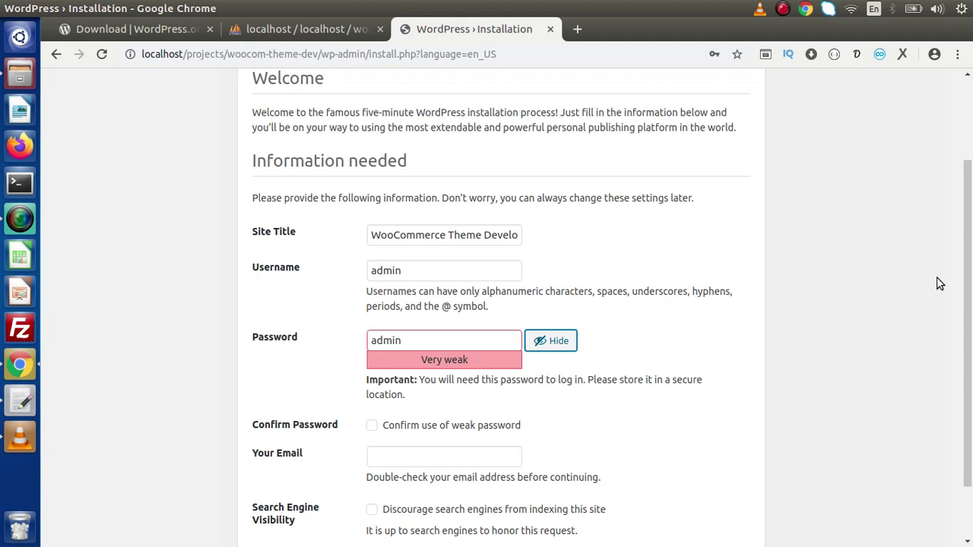
scroll(968, 319, "down", 2)
left_click(371, 352)
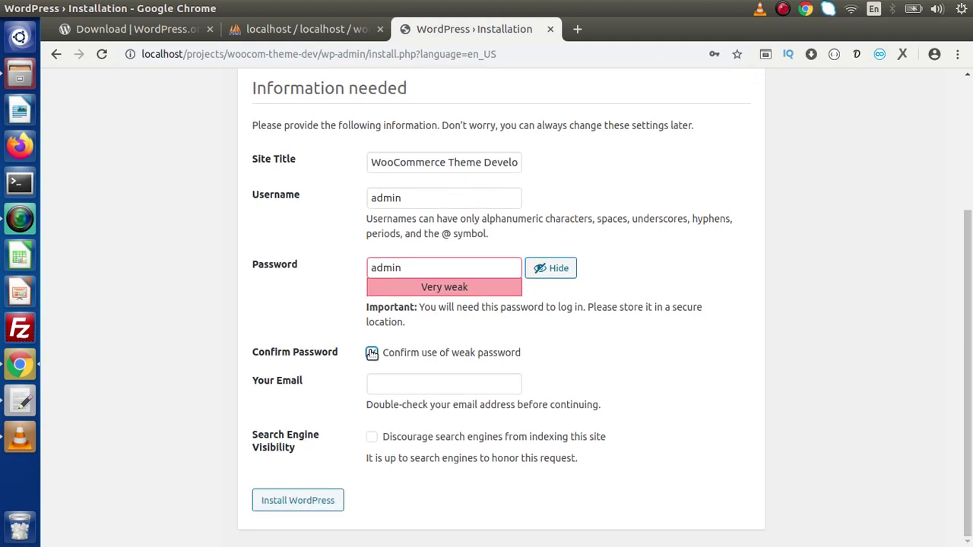
left_click(410, 271)
left_click(406, 379)
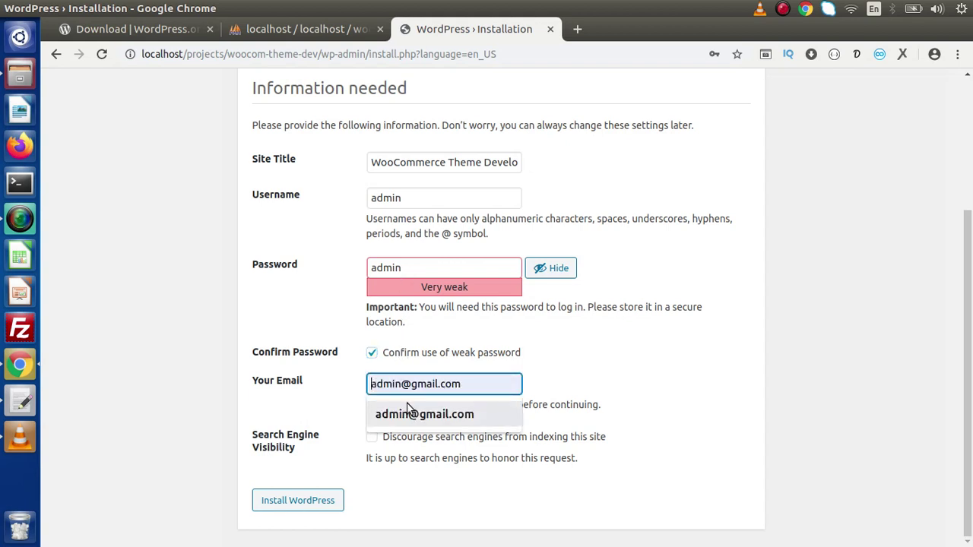
left_click(406, 402)
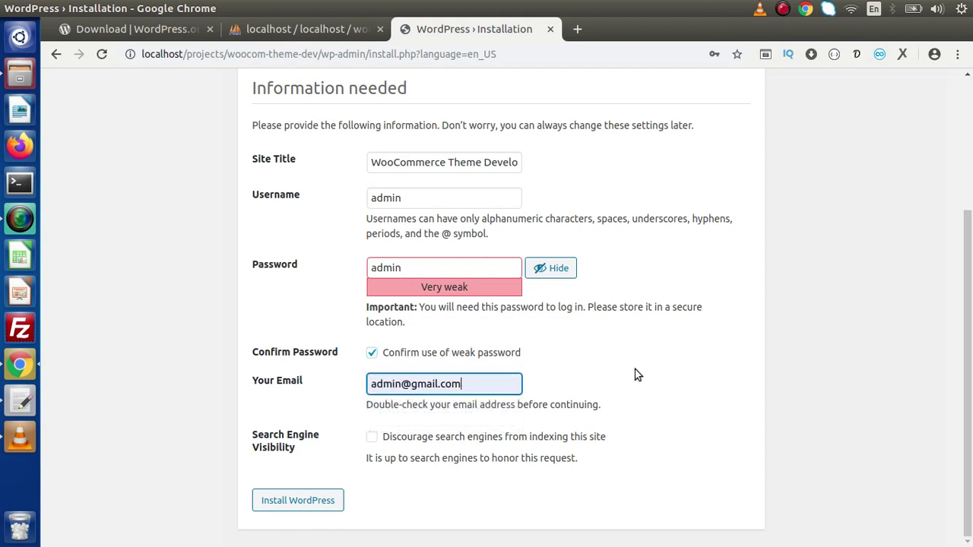
left_click(325, 503)
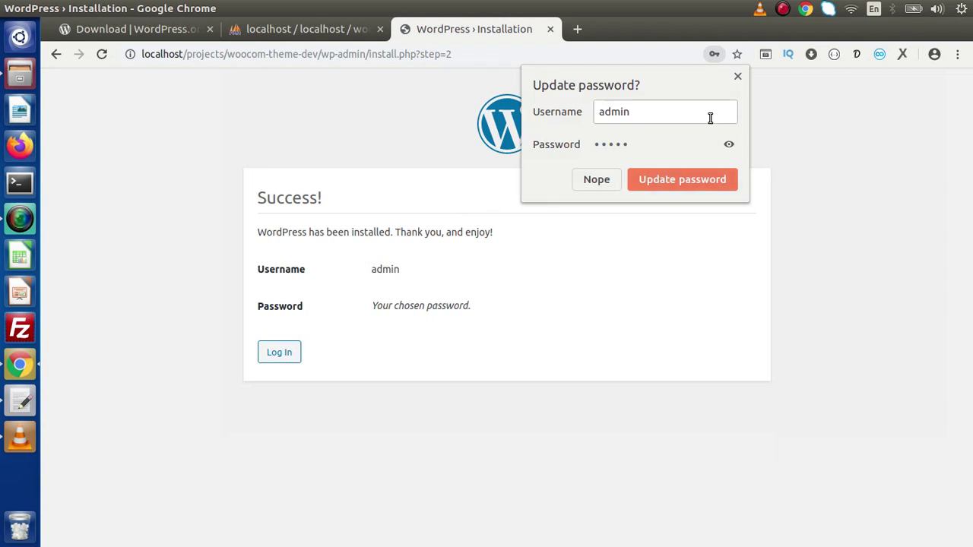
Step: Dismiss Chrome's password-update bubble and continue from the Success page to the login page
left_click(737, 77)
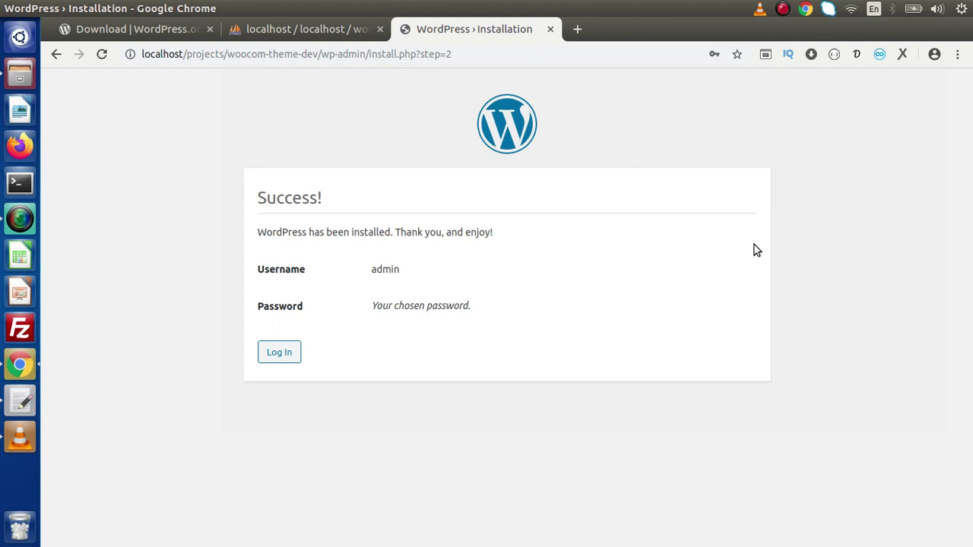
left_click(289, 352)
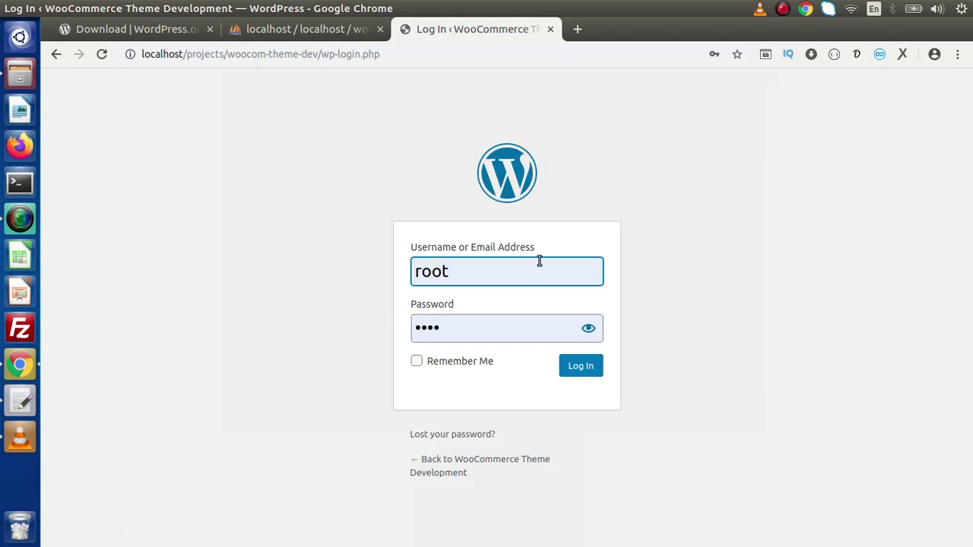
Step: Replace the prefilled username with admin, enter the account password, and log in
left_click_drag(451, 271, 404, 272)
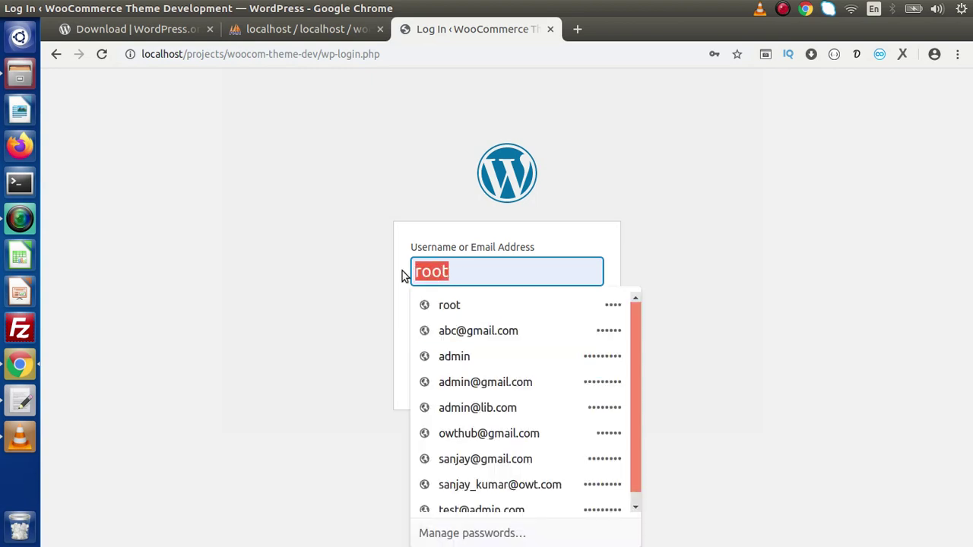
type("admin")
key("Tab")
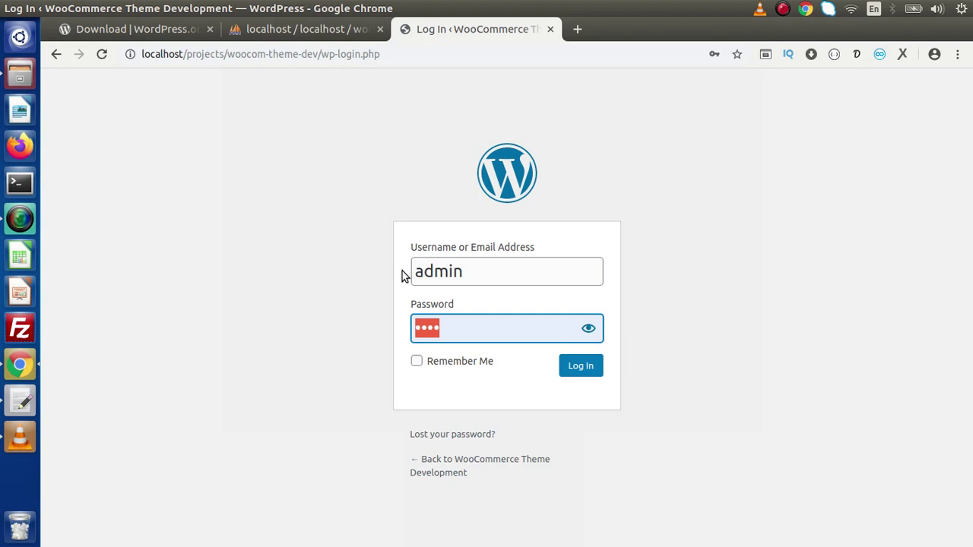
type("admin")
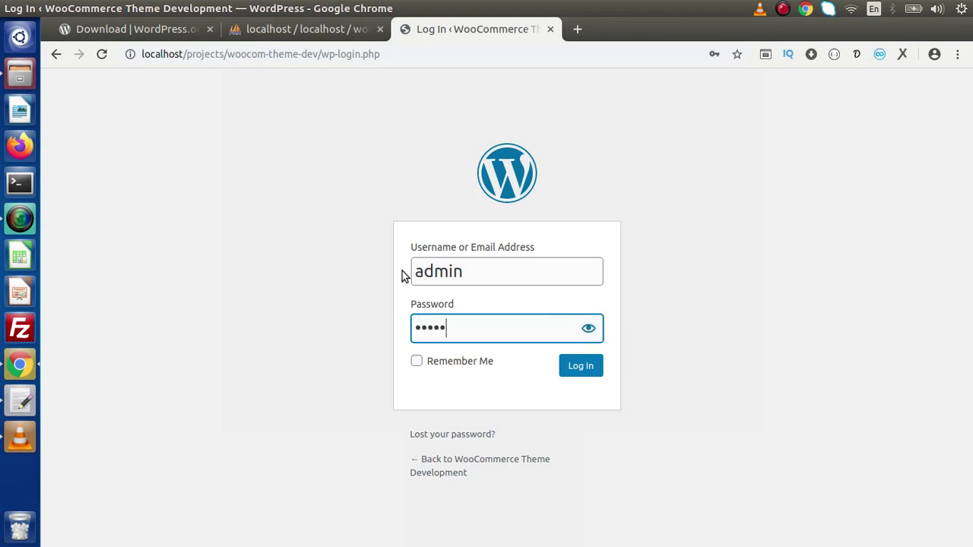
left_click(582, 370)
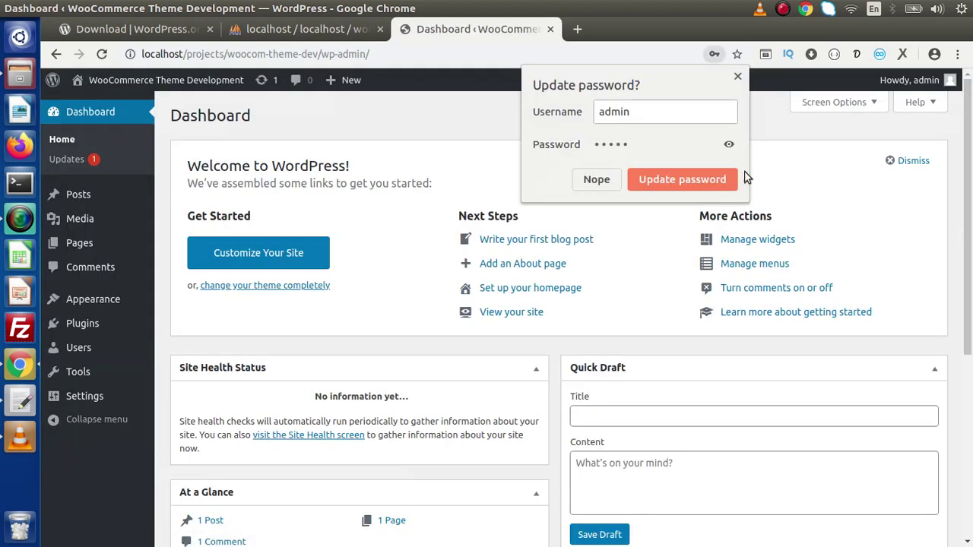
left_click(737, 76)
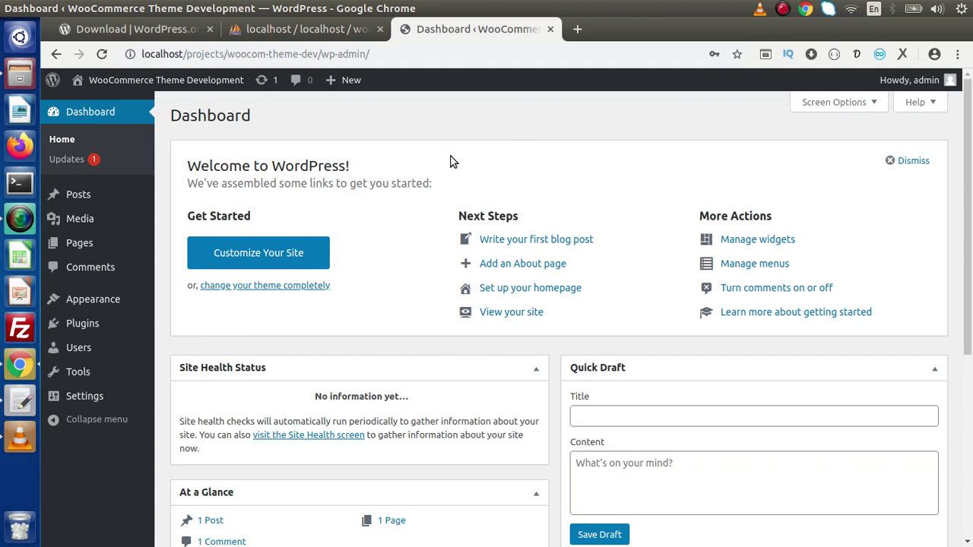
scroll(970, 342, "down", 5)
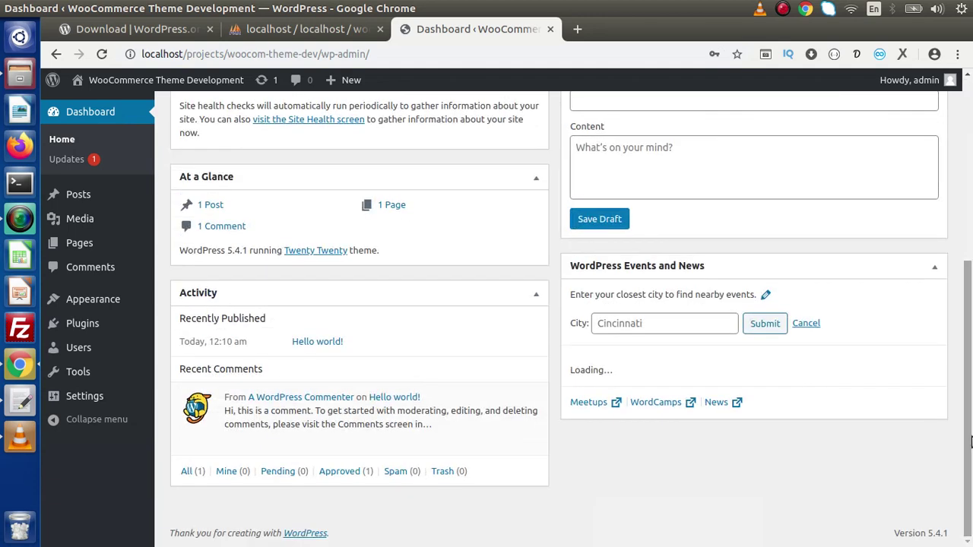
left_click_drag(892, 535, 939, 533)
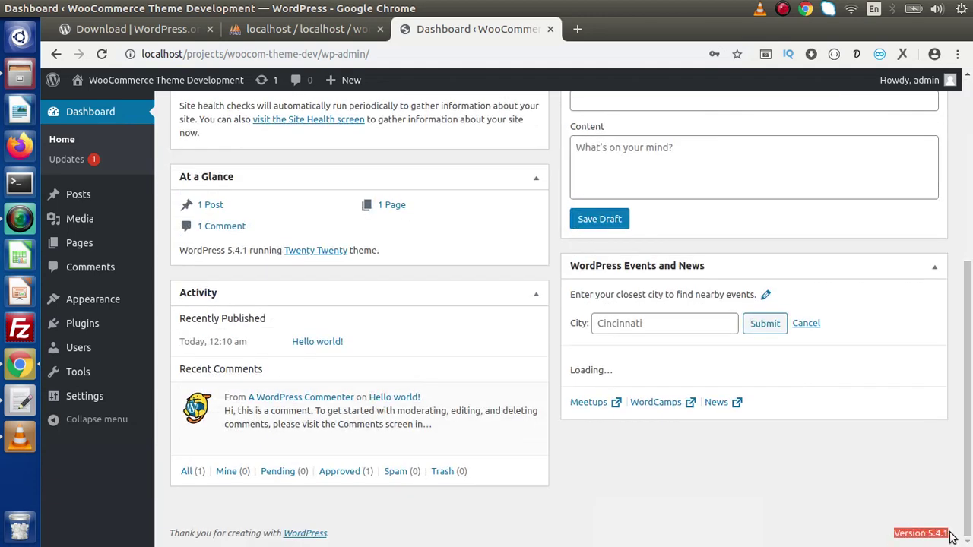
key("ctrl+plus")
key("ctrl+plus")
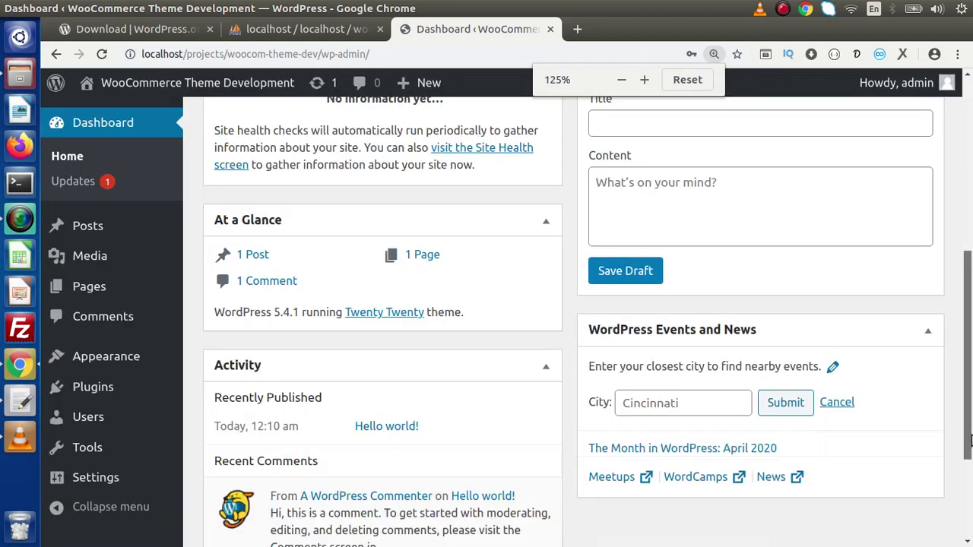
scroll(969, 449, "down", 3)
left_click_drag(969, 449, 965, 137)
key("ctrl+minus")
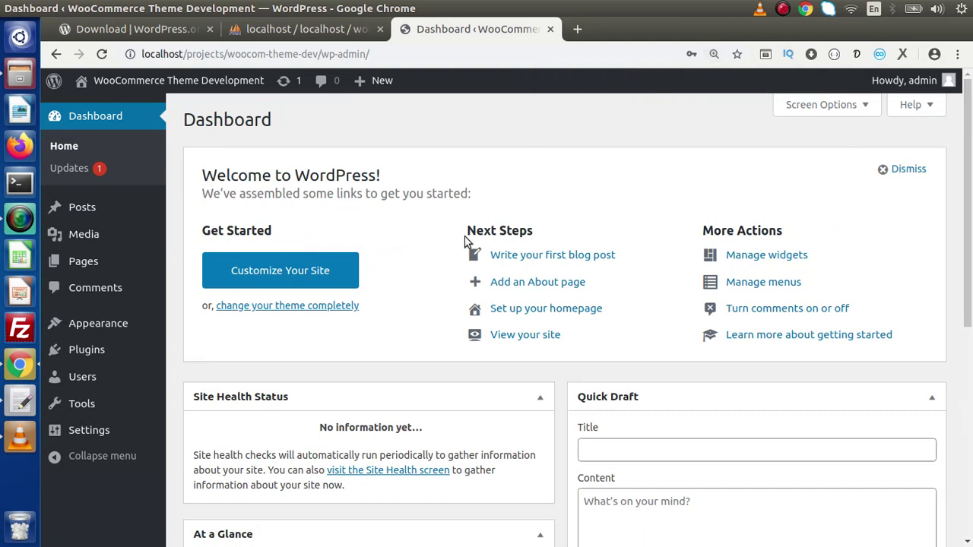
Step: Open Visit Site from the admin bar in a new tab and view the Hello world! homepage
mouse_move(141, 88)
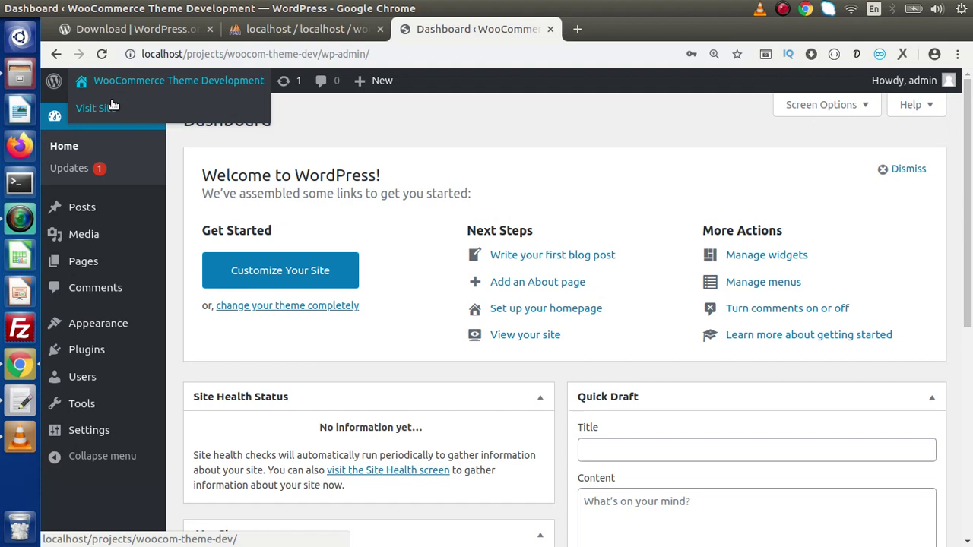
right_click(108, 109)
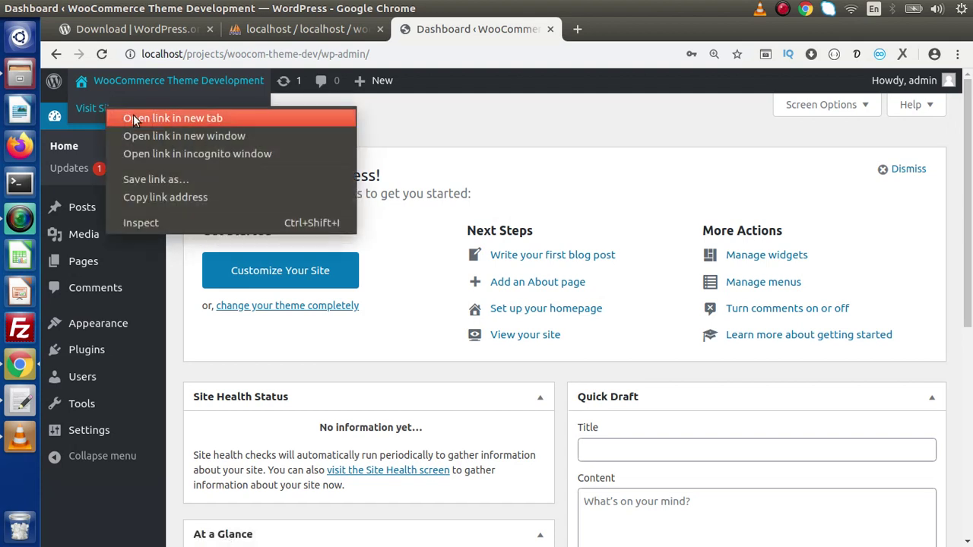
left_click(423, 130)
mouse_move(127, 83)
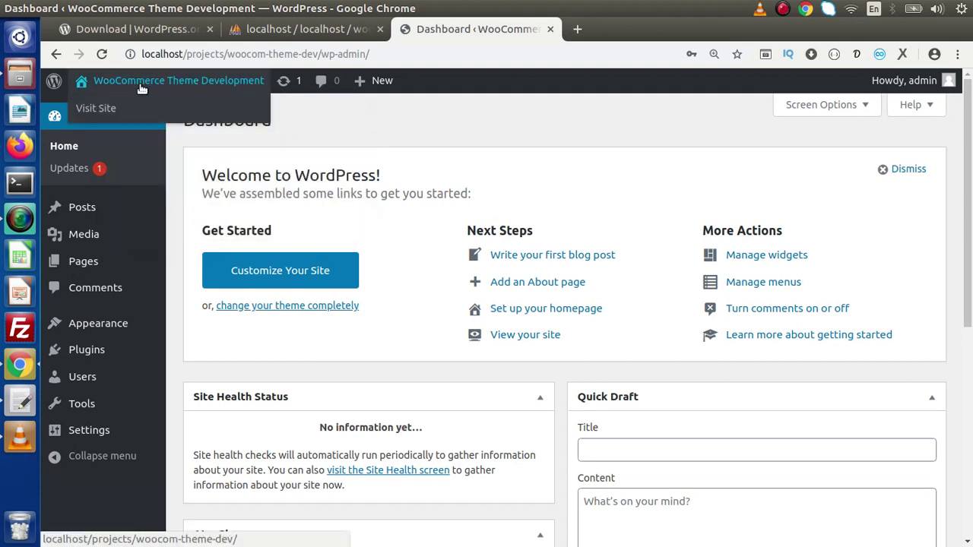
right_click(104, 110)
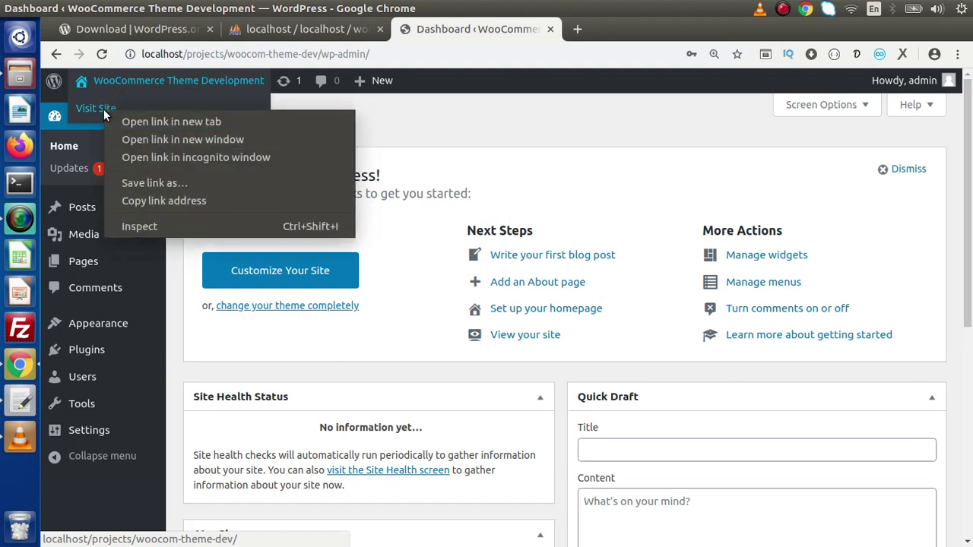
left_click(130, 118)
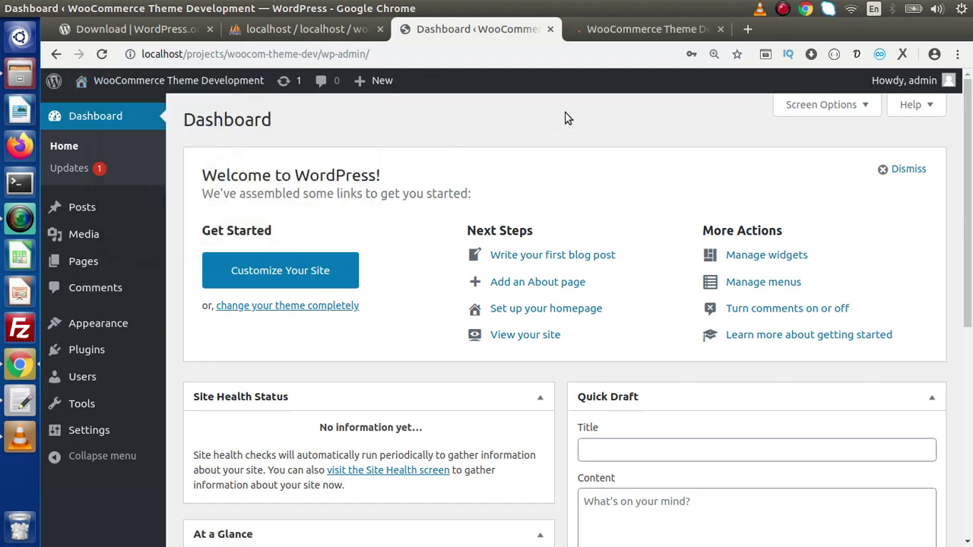
left_click(613, 29)
scroll(863, 152, "down", 10)
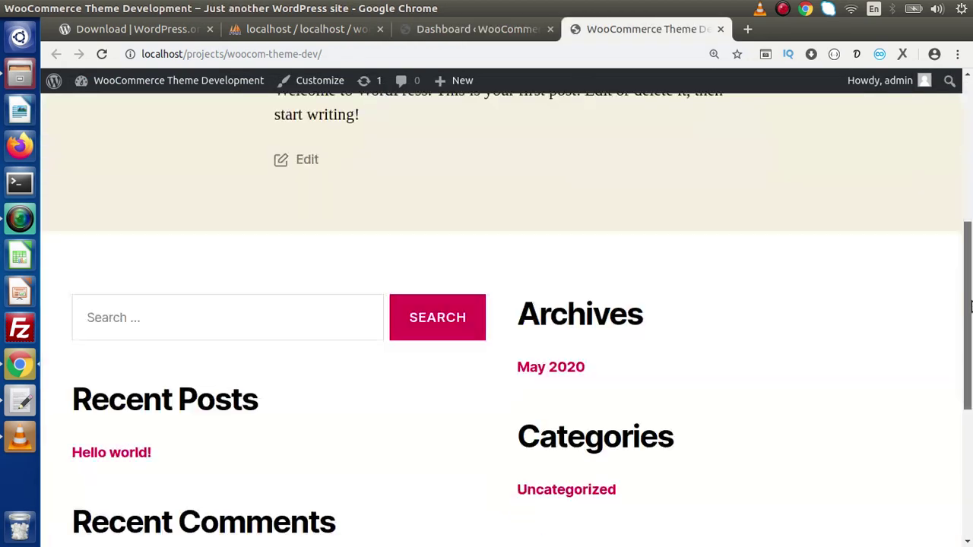
scroll(821, 121, "up", 10)
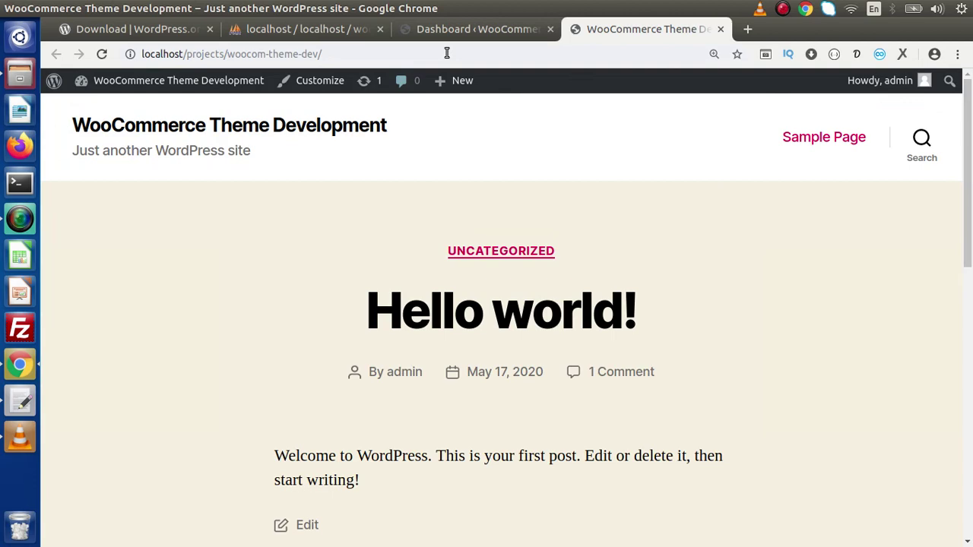
Step: Return to the Dashboard tab, then show the wp-woocom-intro.txt notes in gedit
left_click(469, 31)
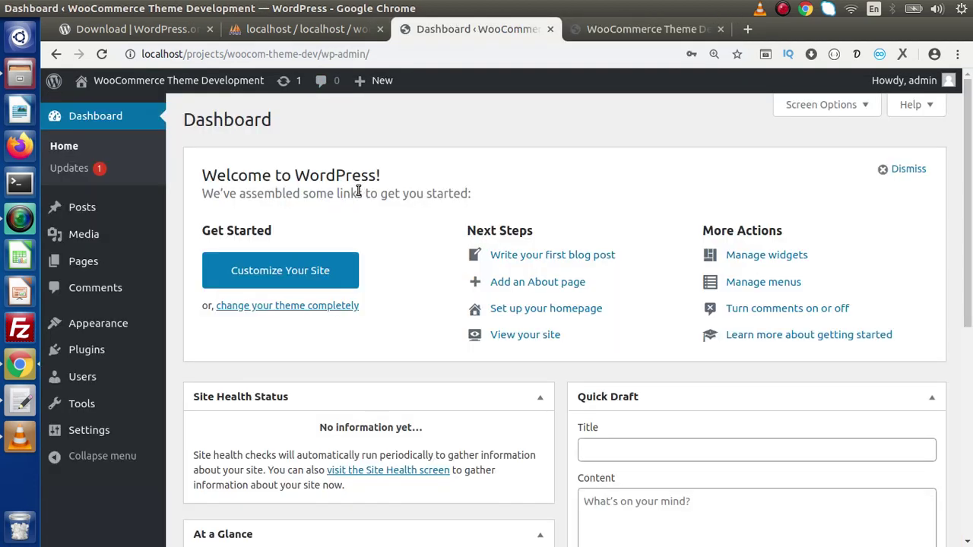
left_click(20, 401)
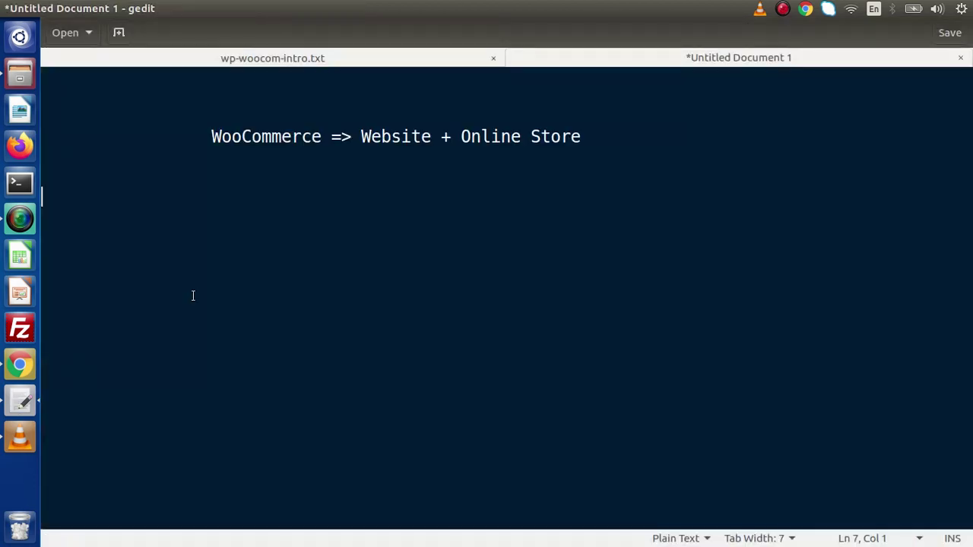
left_click(355, 59)
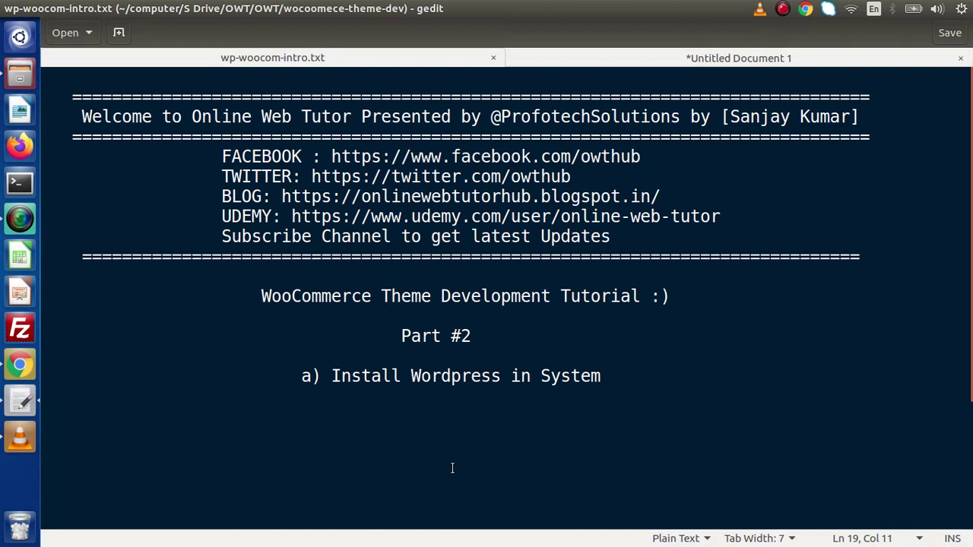